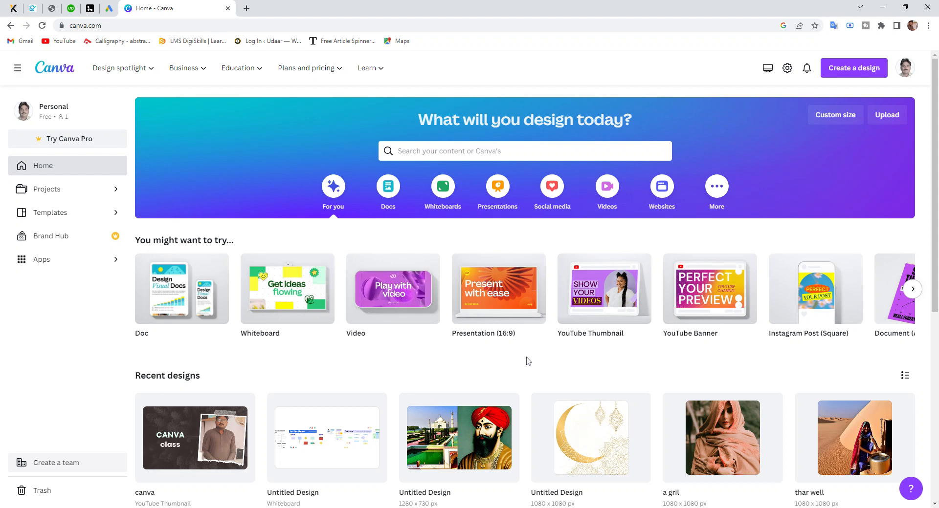
Create a new custom-size design 1280 px wide and 720 px high
click(854, 74)
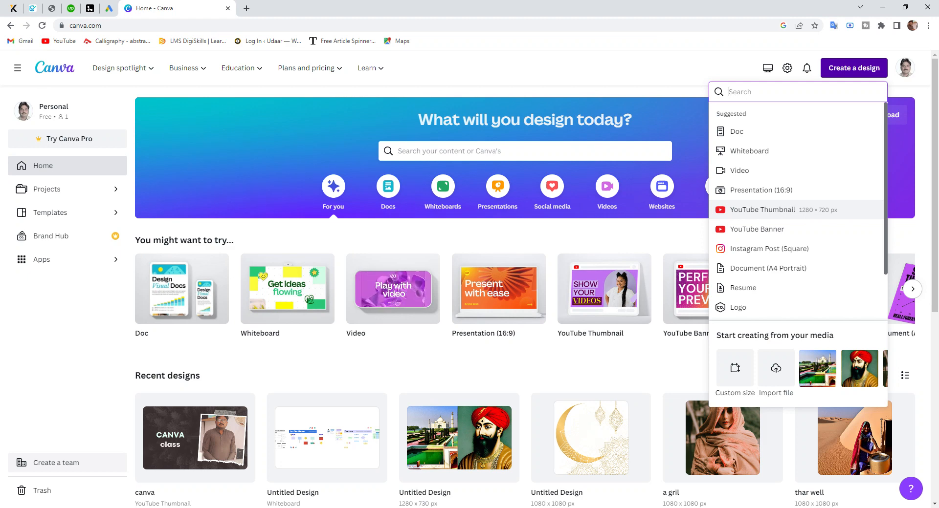
click(853, 68)
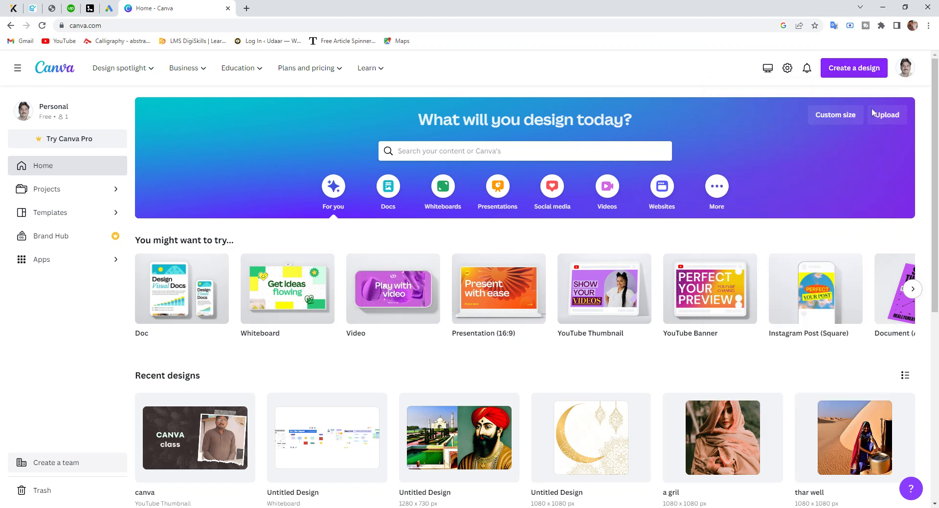
click(842, 119)
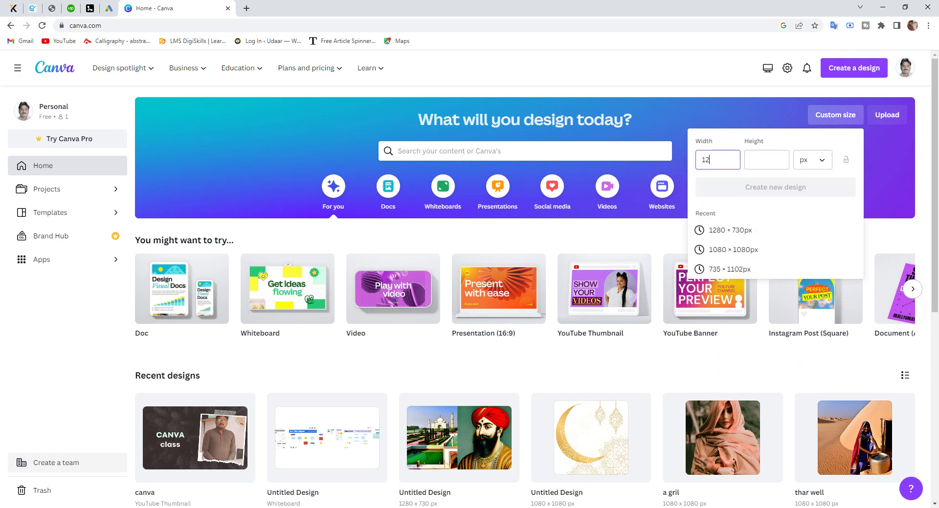
click(766, 159)
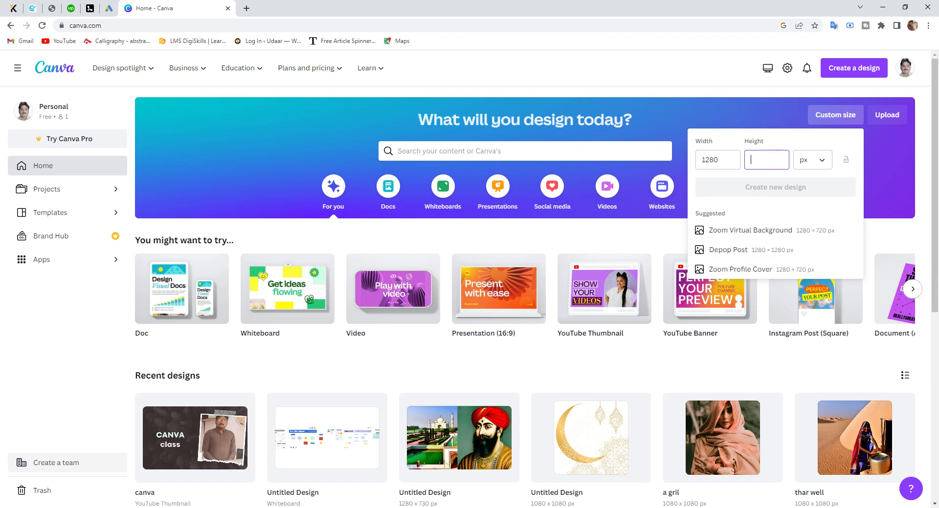
text(720)
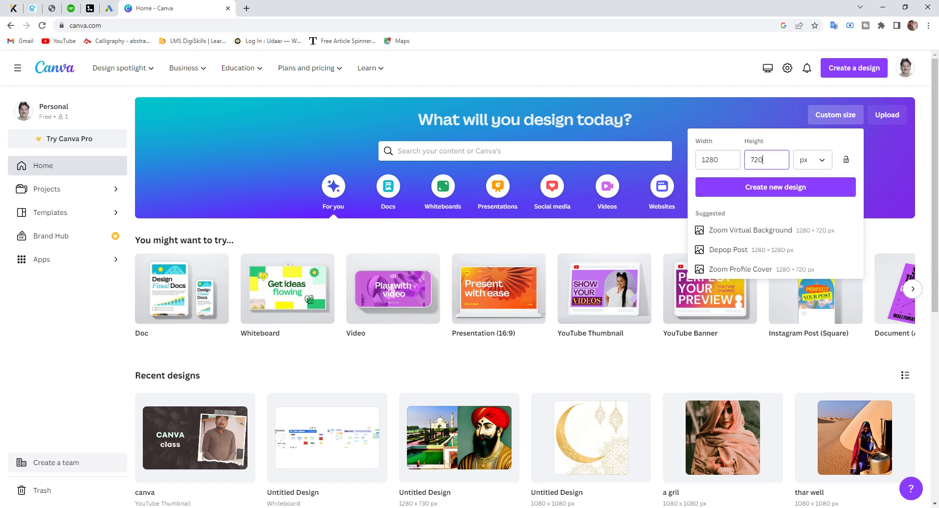
click(771, 188)
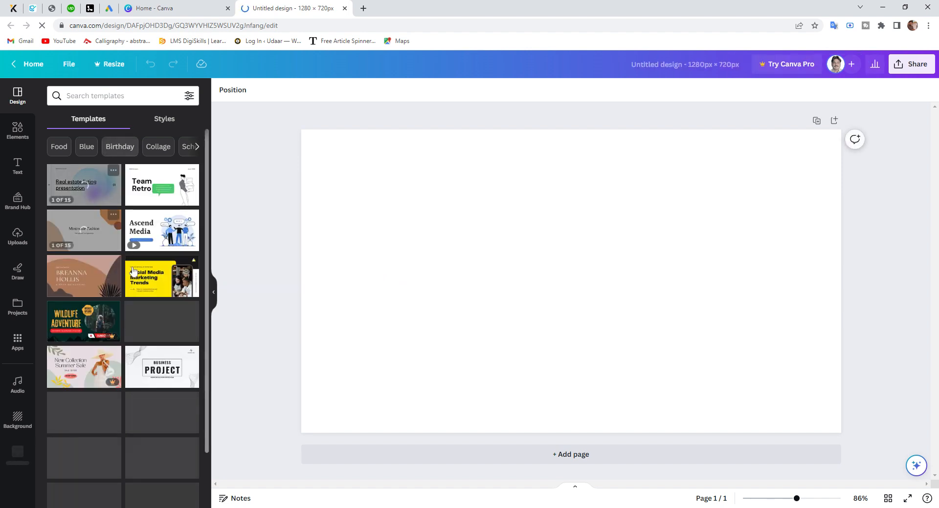
Set the blank page's background colour to solid yellow, trying grey and pink first
scroll(139, 284, down, 5)
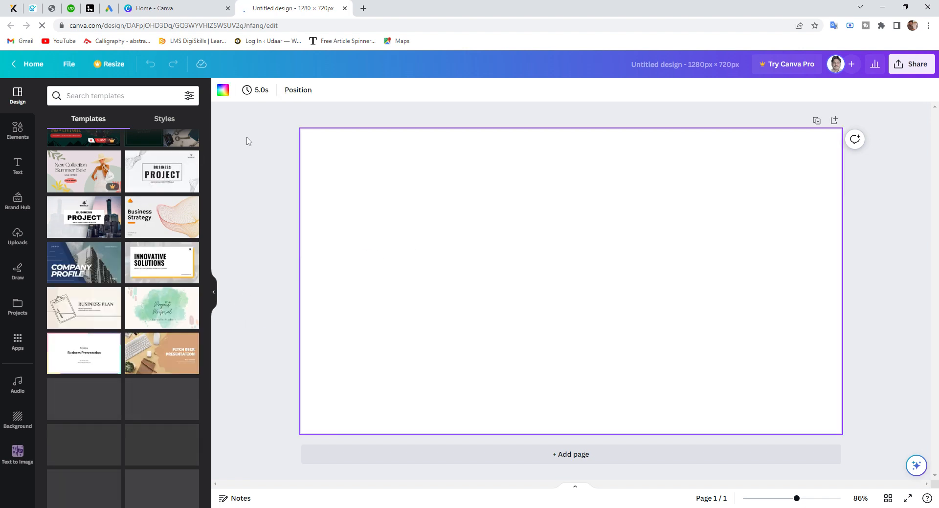
click(223, 90)
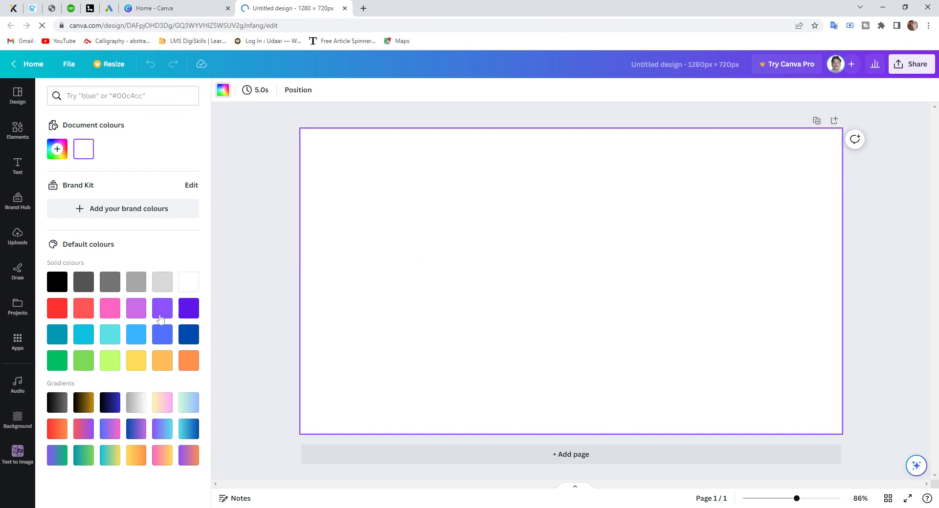
click(110, 287)
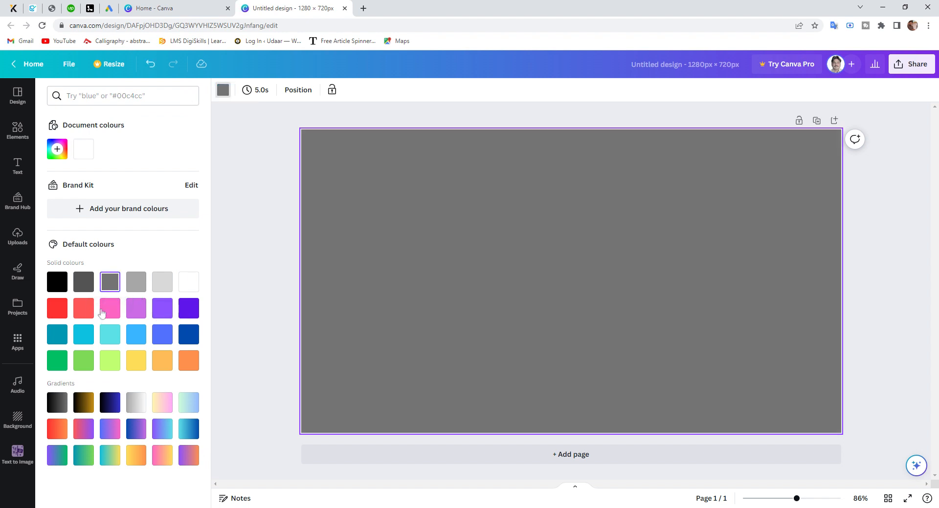
click(86, 310)
click(110, 308)
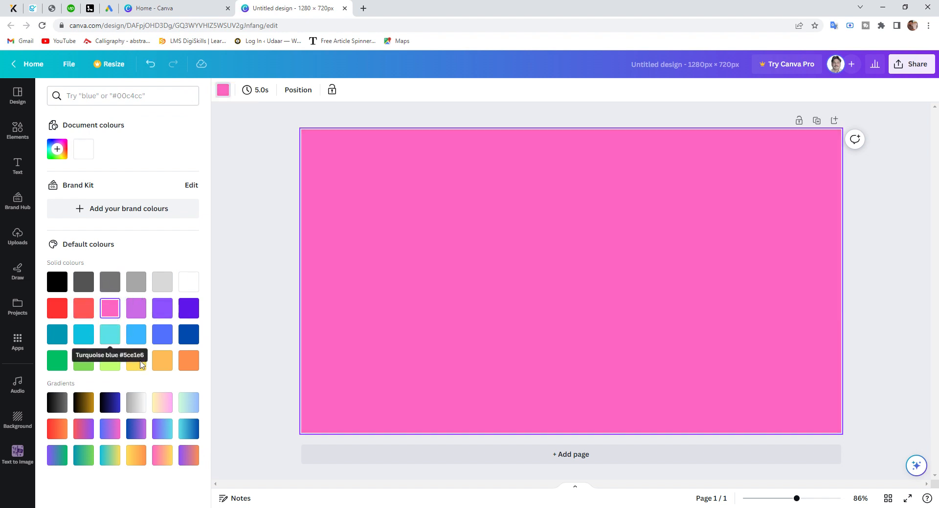
click(139, 366)
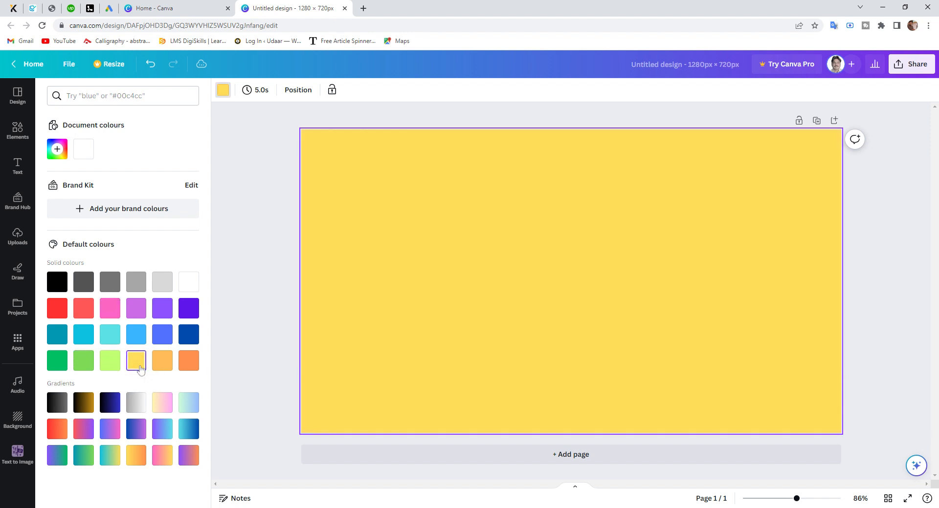
click(263, 204)
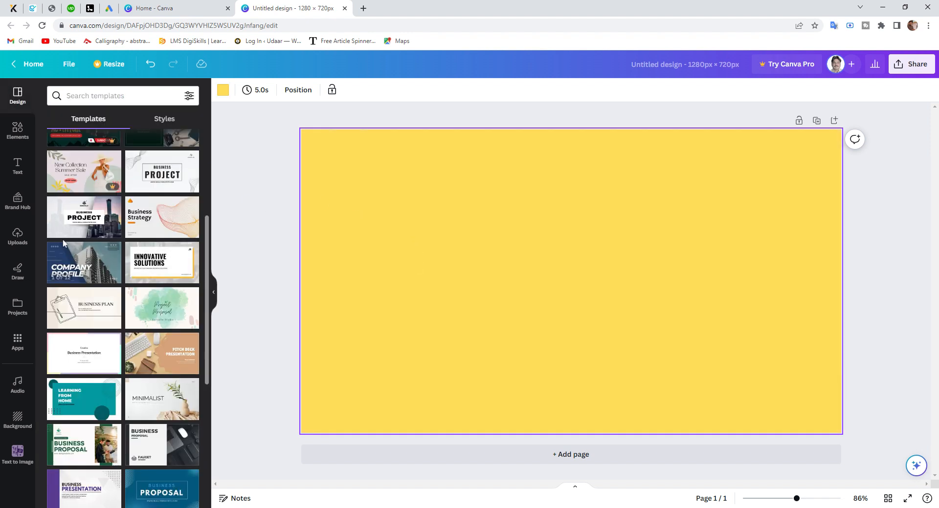
Search the elements for "youtube icon" and add the red YouTube play-button graphic to the page
click(18, 141)
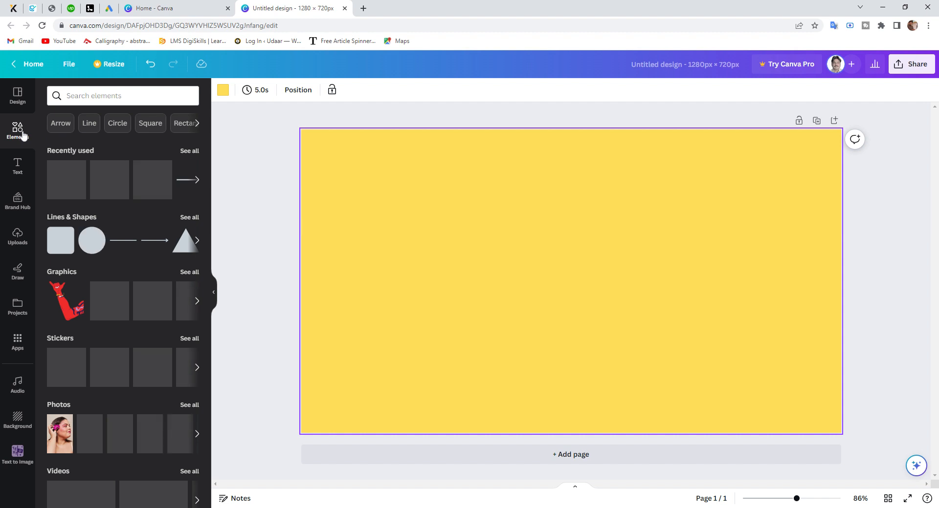
click(122, 95)
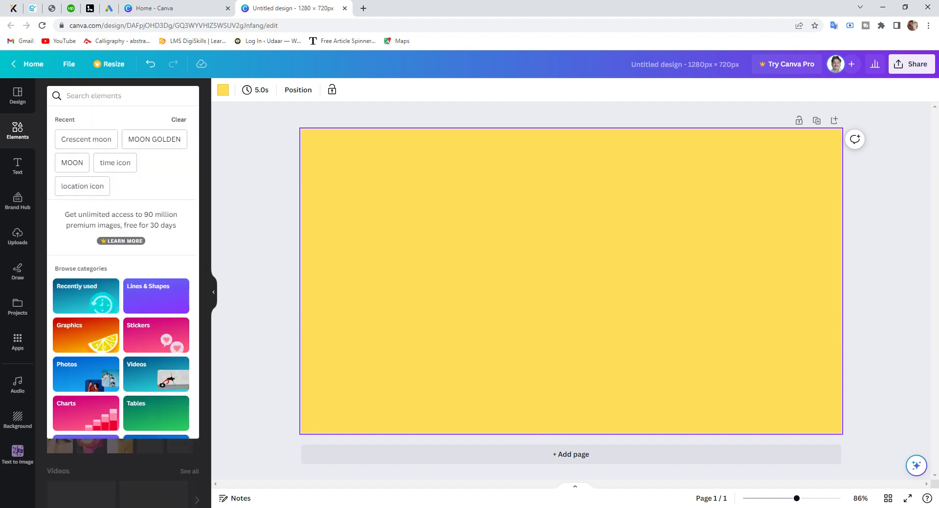
text(you)
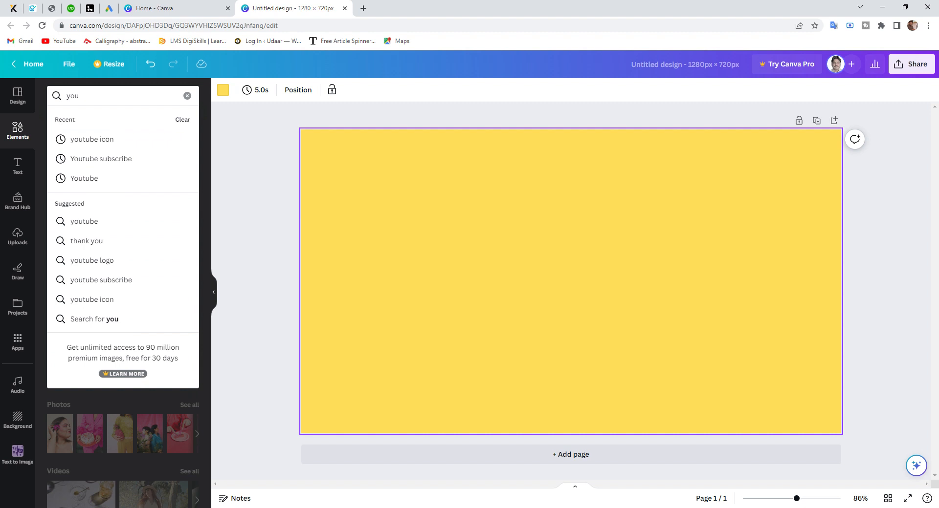
click(113, 142)
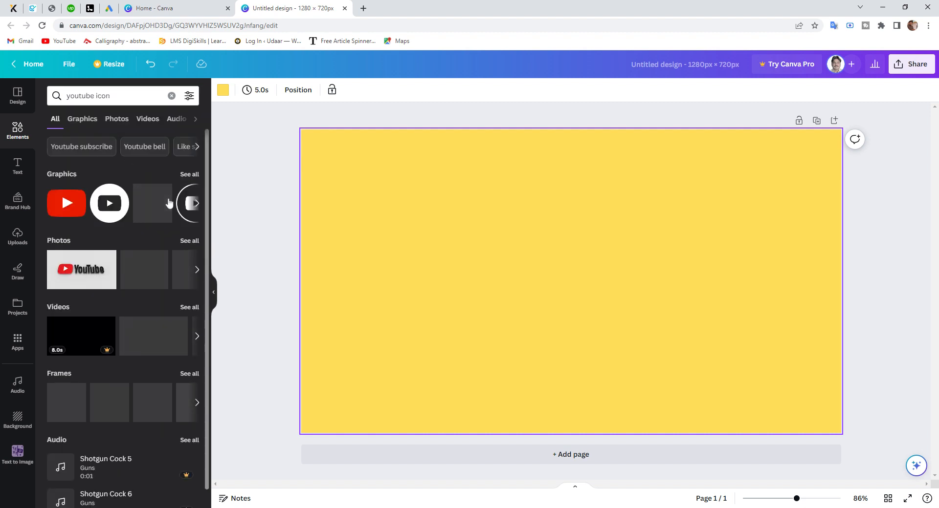
click(76, 210)
Shrink the red YouTube icon and place it in the upper-left area of the yellow page
drag(568, 285, 429, 313)
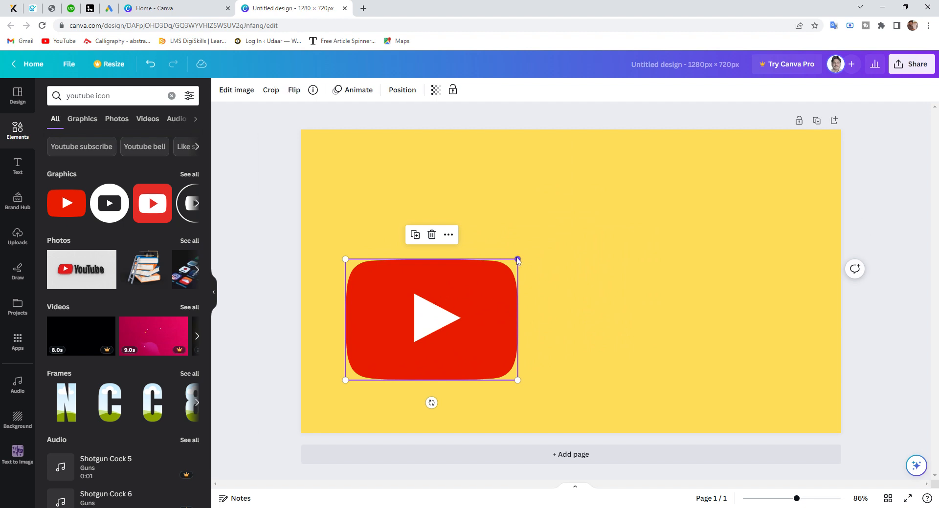
drag(514, 261, 404, 211)
click(541, 283)
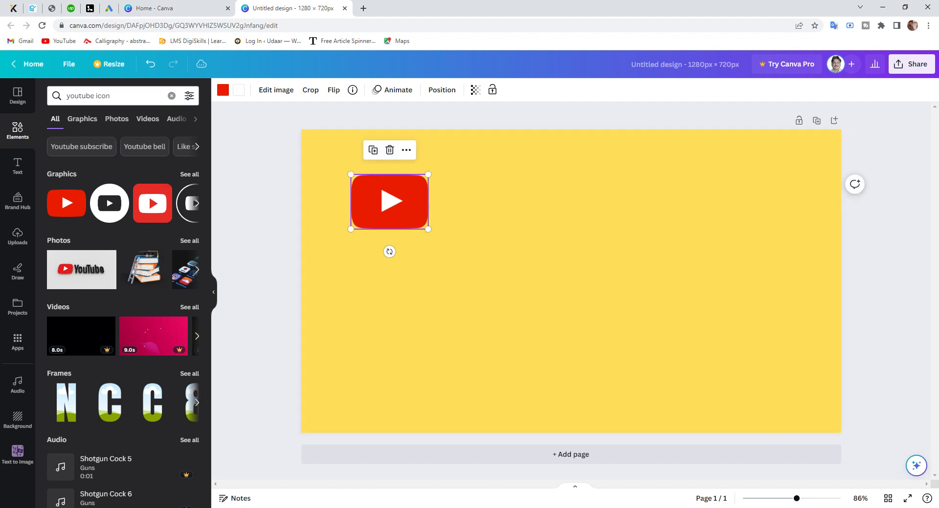
Search the elements for "bell icon youtube" and add the solid bell graphic to the page
click(95, 96)
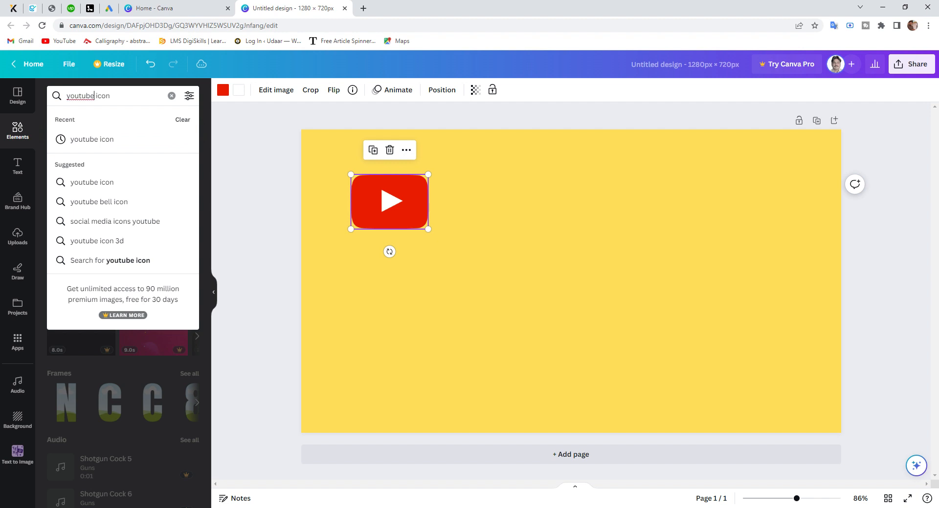
key(BackSpace)
key(BackSpace)
key(BackSpace)
key(BackSpace)
key(BackSpace)
key(BackSpace)
key(BackSpace)
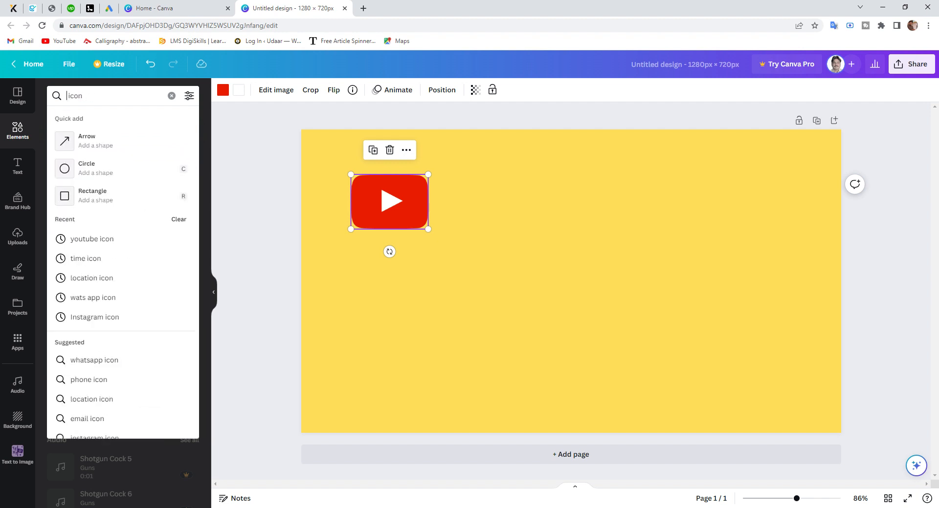
text(bel)
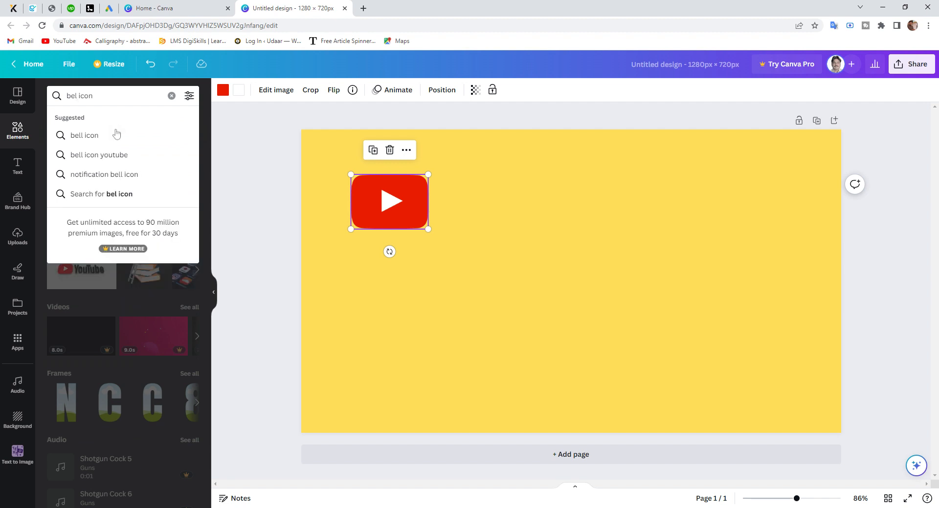
click(117, 155)
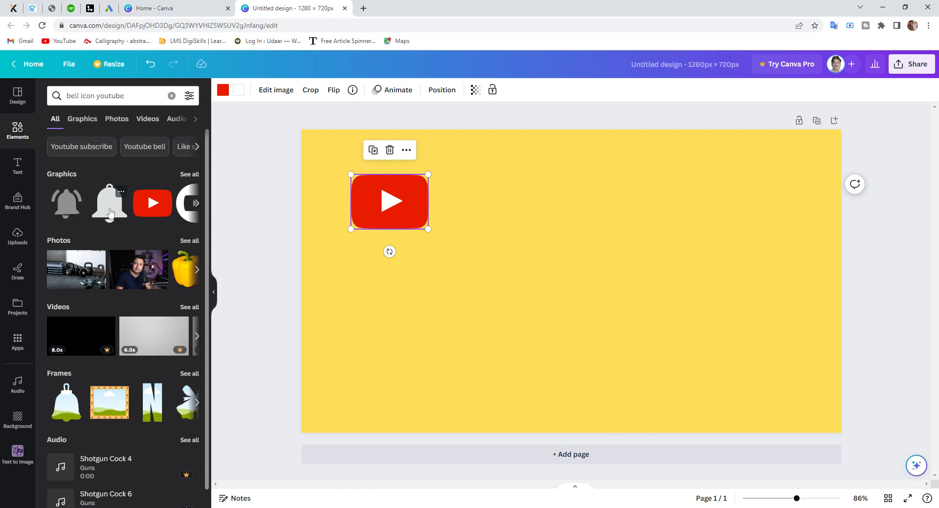
click(110, 210)
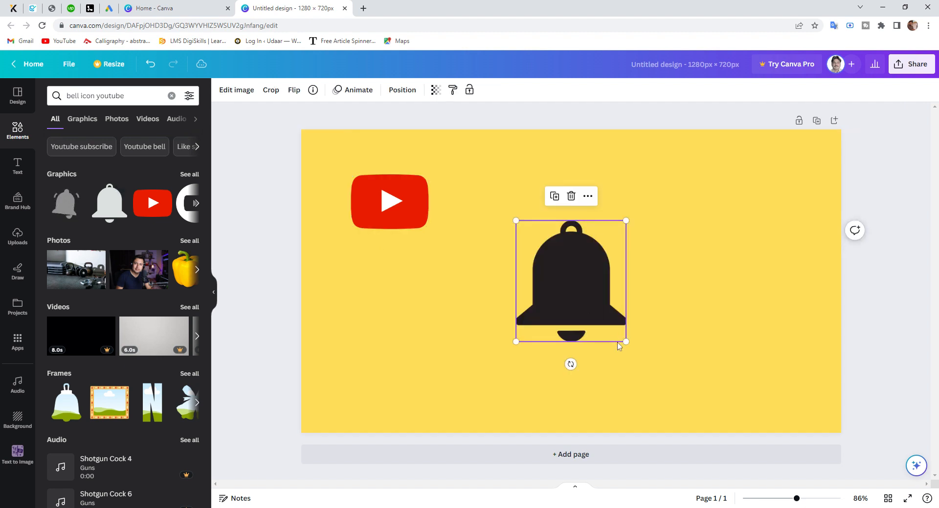
Shrink the bell and place it near the page's lower edge, and shift the YouTube icon closer to the page's upper-left corner
drag(627, 344, 535, 395)
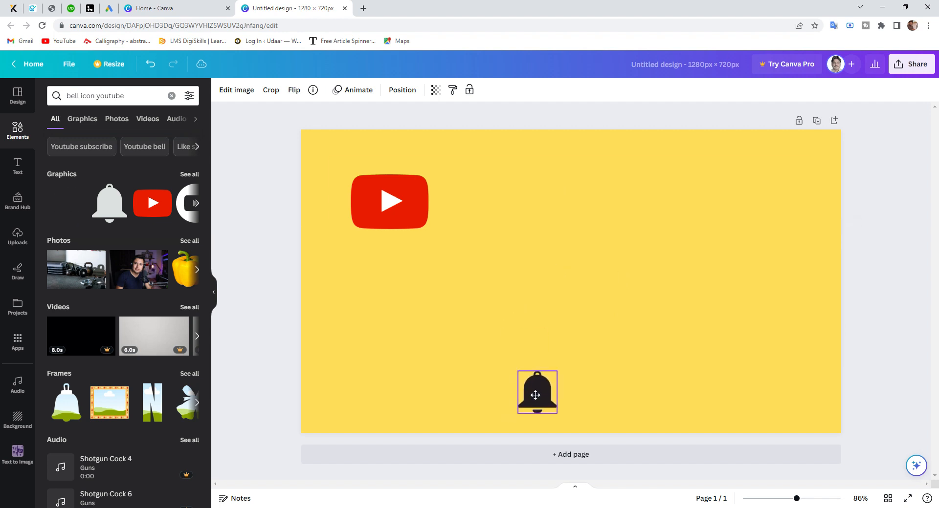
click(384, 194)
drag(384, 195, 365, 181)
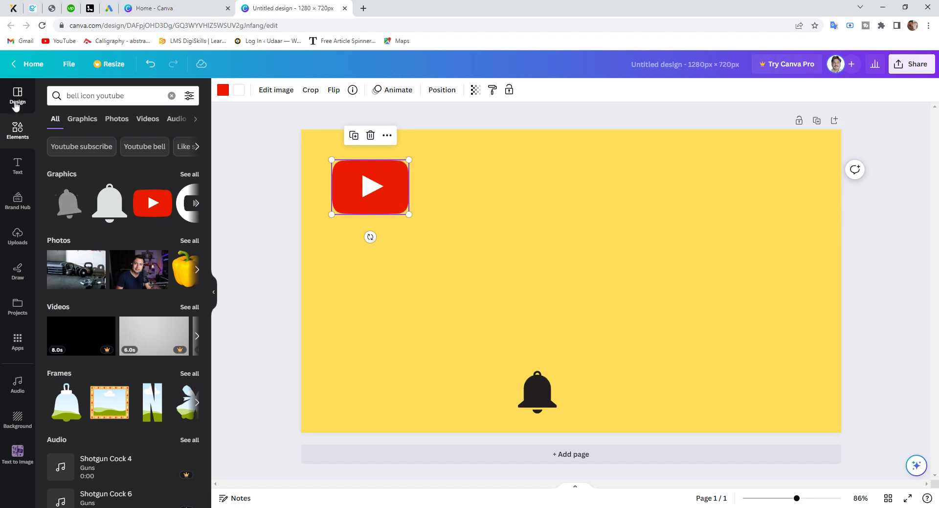
Add the black rectangle with a white border from a "squre box" graphics search and place it along the page's lower edge, over the bell
click(85, 119)
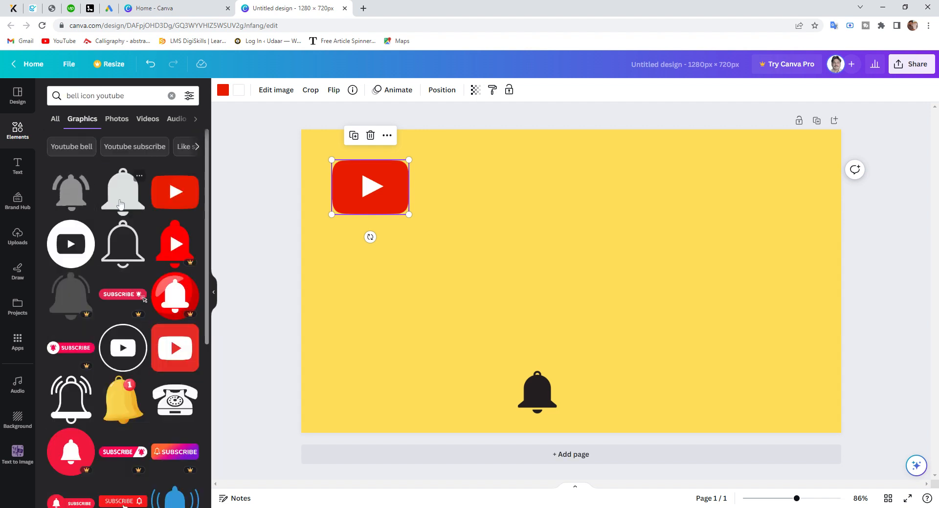
click(93, 96)
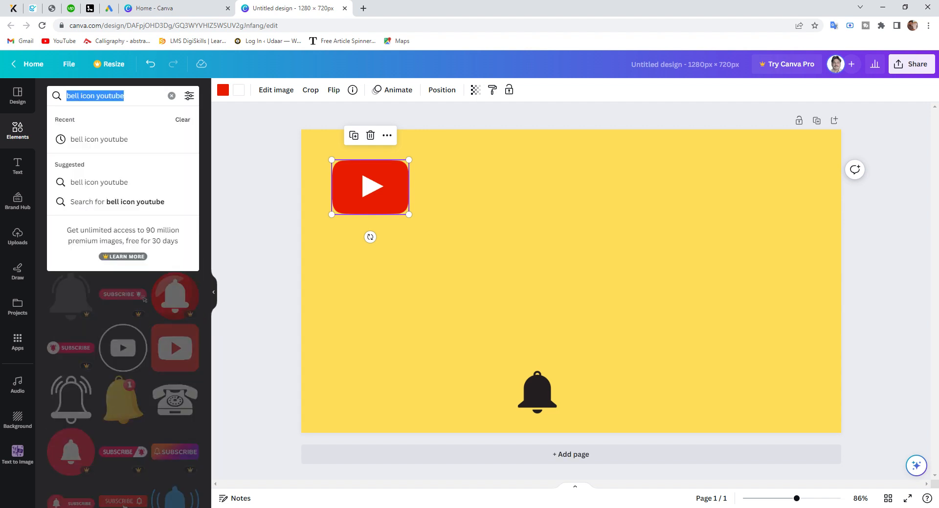
key(BackSpace)
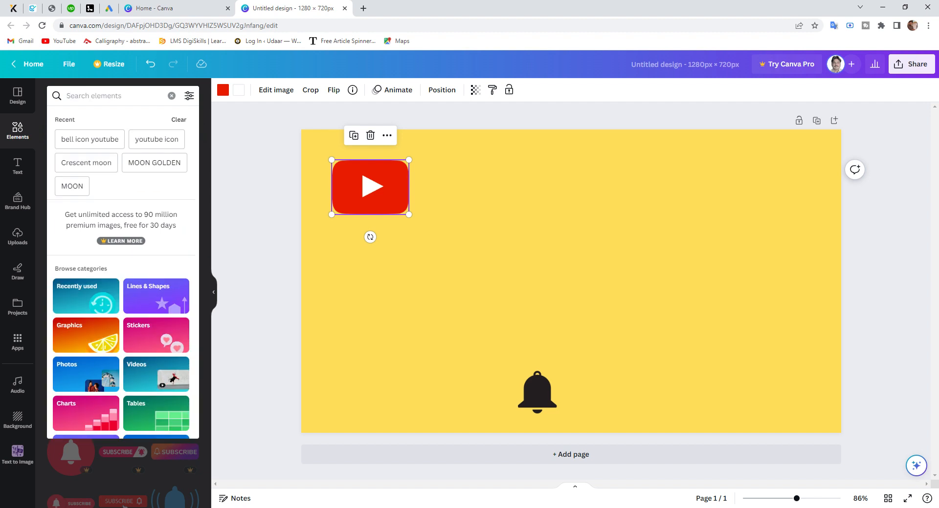
text(squre)
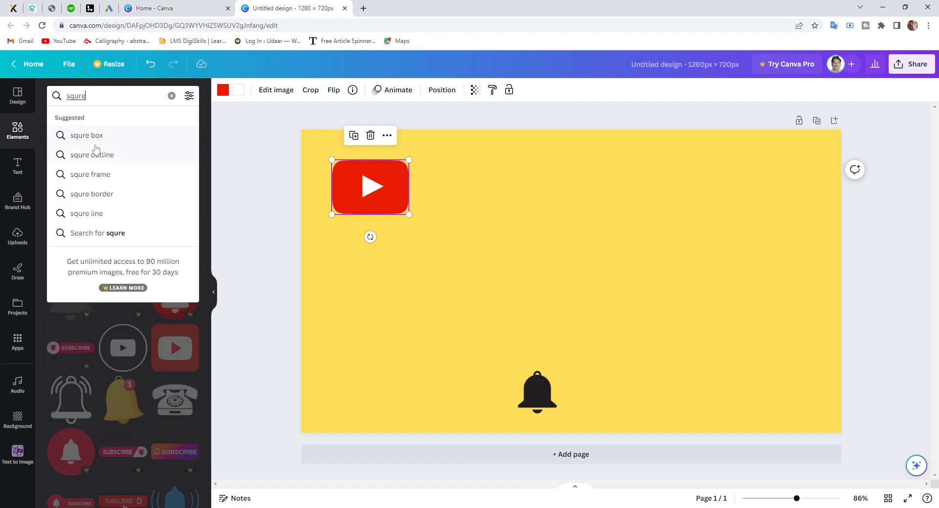
click(98, 142)
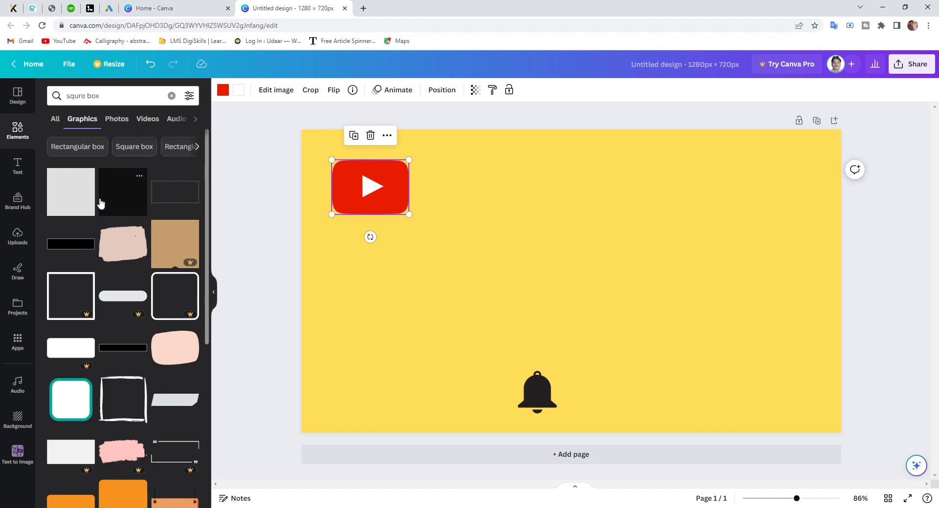
click(72, 246)
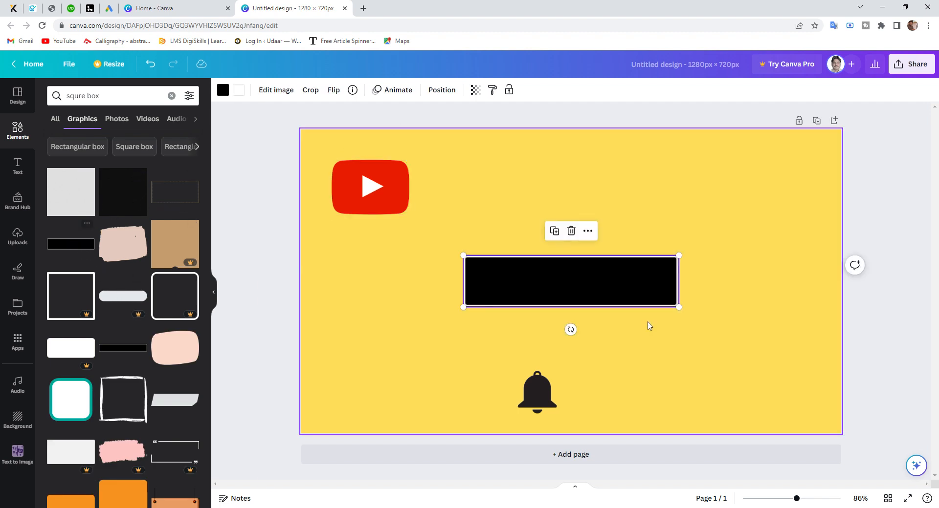
drag(639, 306, 534, 412)
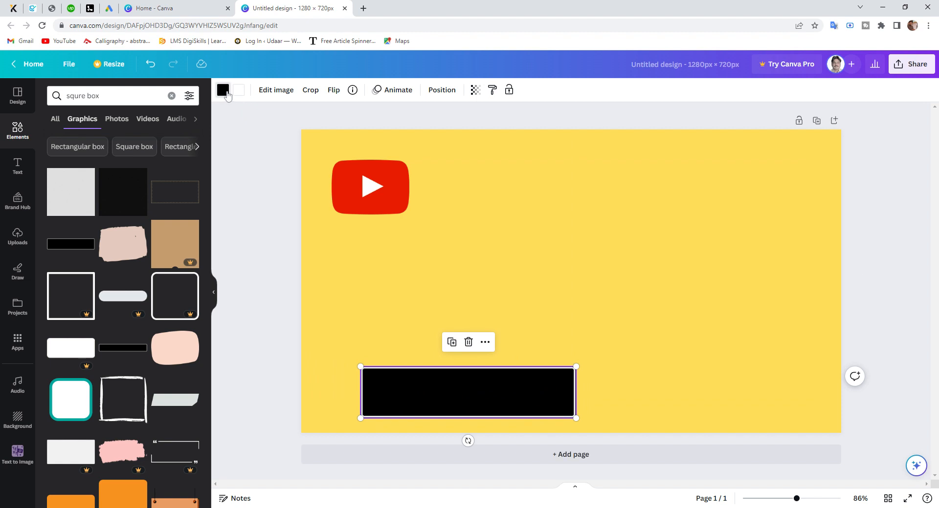
Change the rectangle's black fill to light grey, trying the darker greys first
click(225, 92)
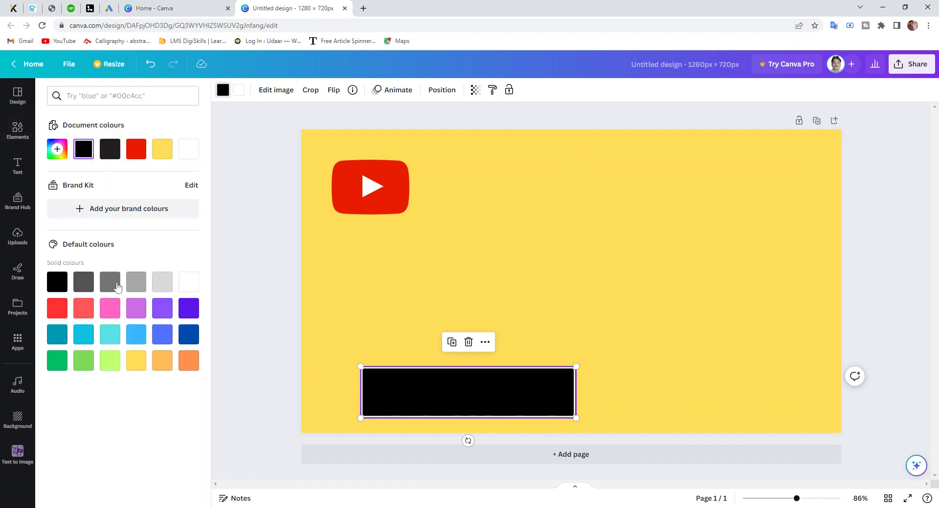
click(117, 287)
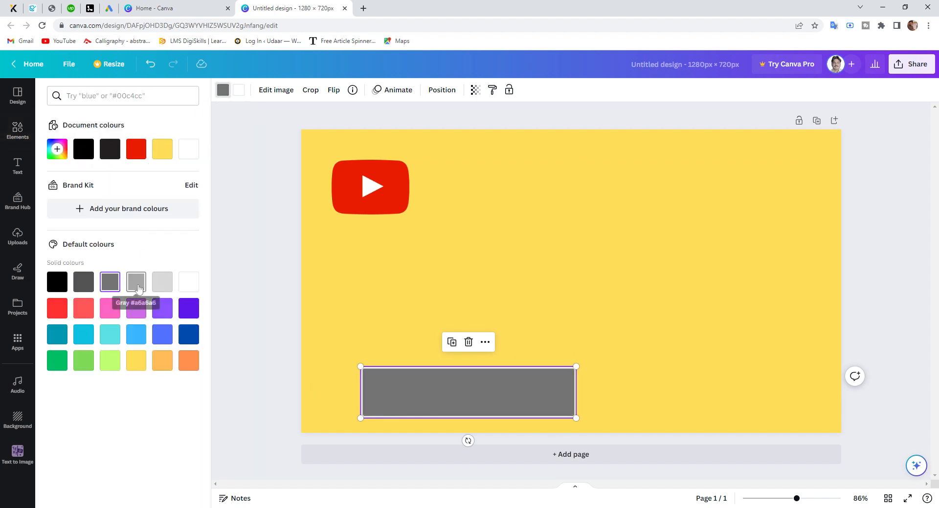
click(136, 283)
click(162, 282)
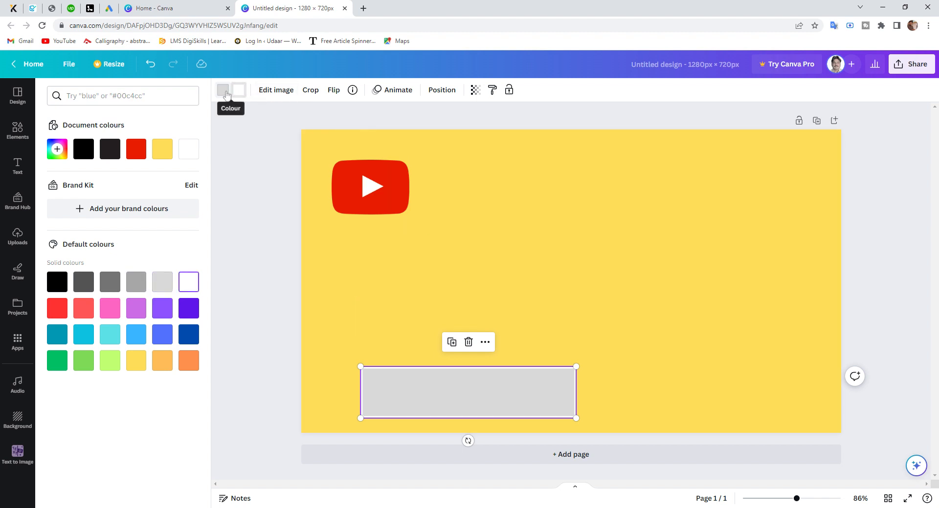
Shift the grey rectangle along the page's lower edge and examine its layer and page-alignment options
mouse_move(526, 400)
mouse_down()
mouse_move(499, 398)
mouse_move(510, 398)
mouse_up()
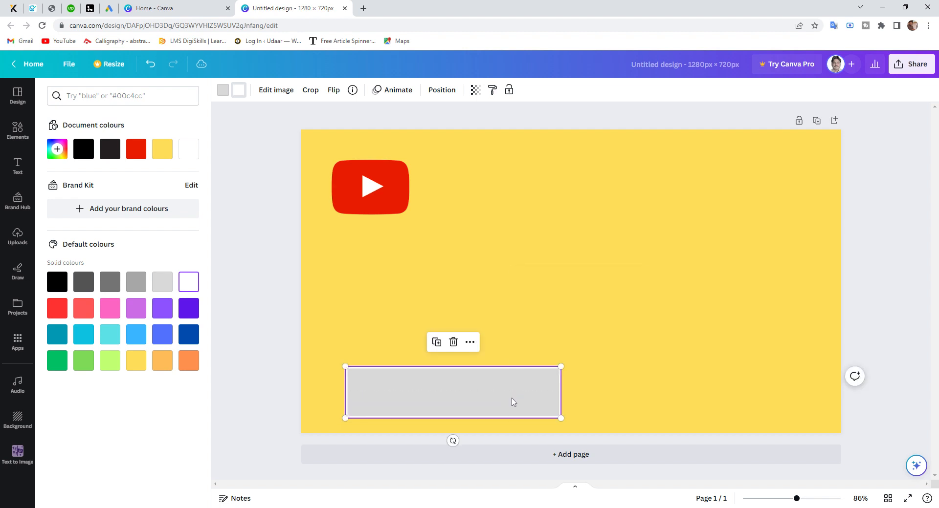
right_click(511, 404)
mouse_move(538, 387)
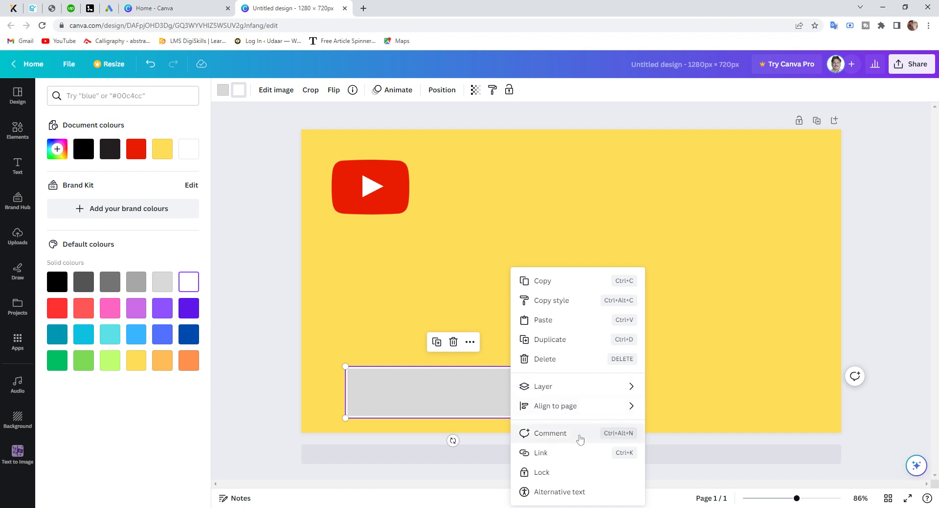
right_click(478, 404)
mouse_move(477, 406)
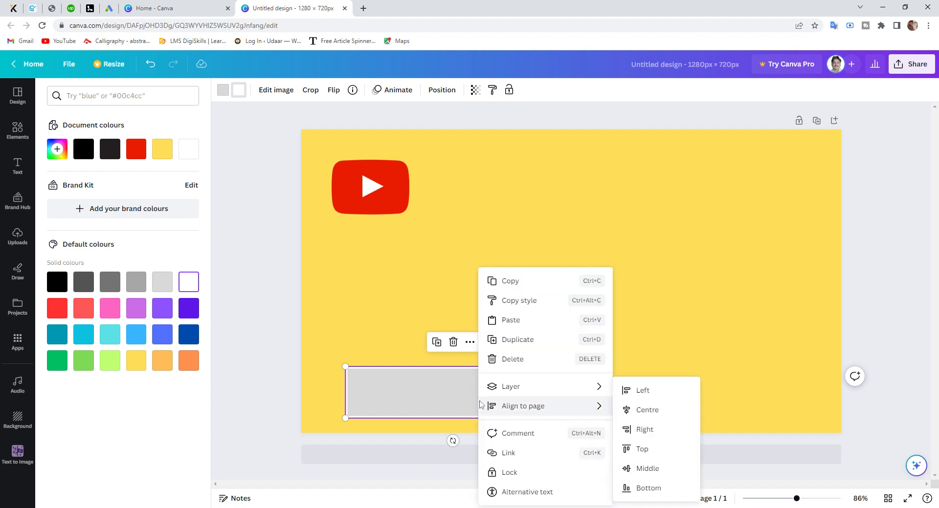
click(472, 404)
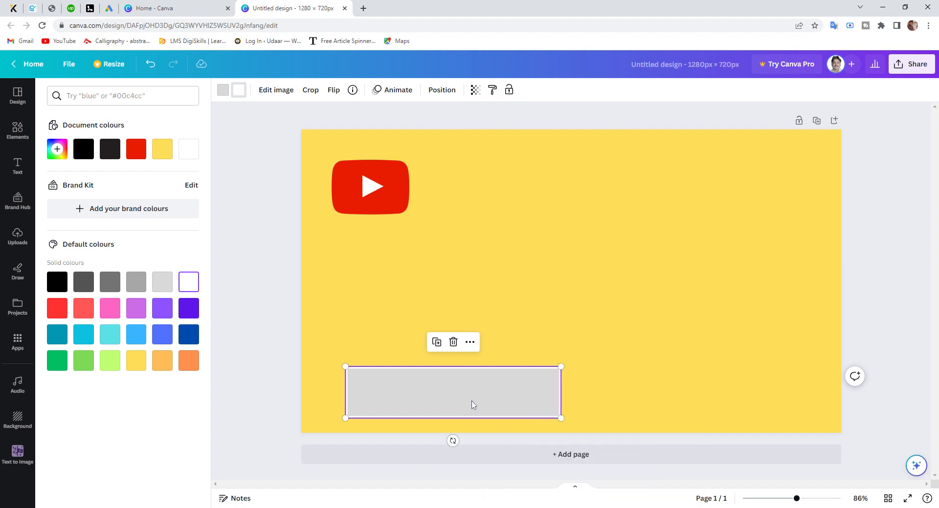
right_click(499, 405)
drag(465, 393, 521, 384)
right_click(521, 385)
mouse_move(582, 409)
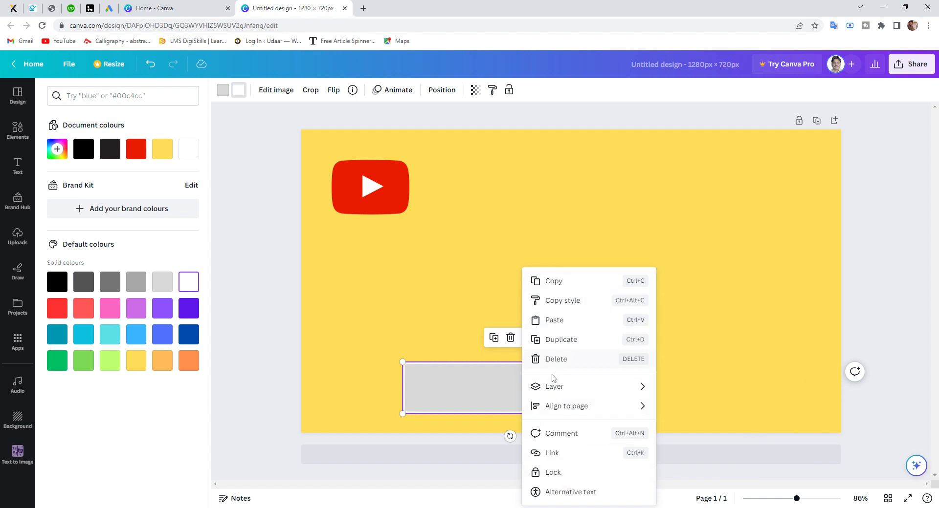
click(476, 390)
Try moving the grey rectangle off the bell and the bell above and back onto it, checking the options of both
drag(477, 390, 387, 387)
drag(546, 392, 543, 329)
right_click(543, 329)
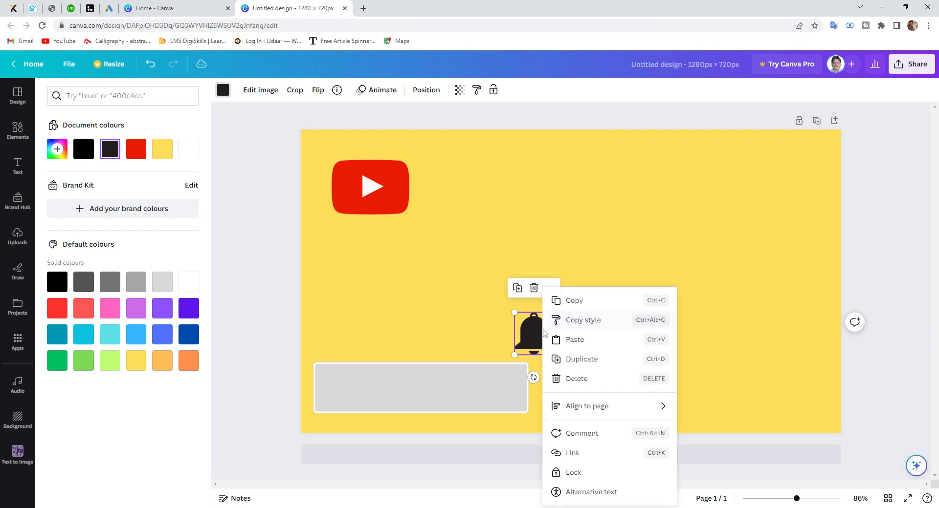
click(527, 342)
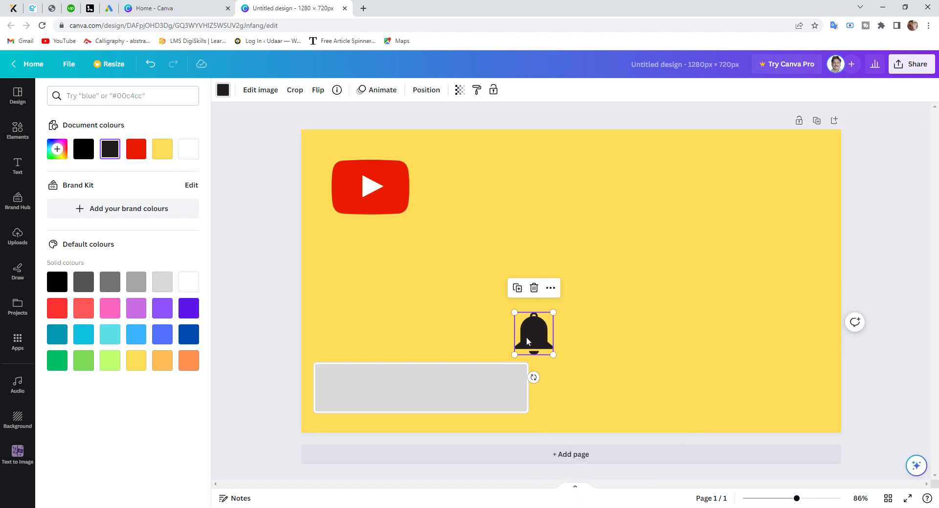
drag(528, 340, 497, 395)
right_click(497, 395)
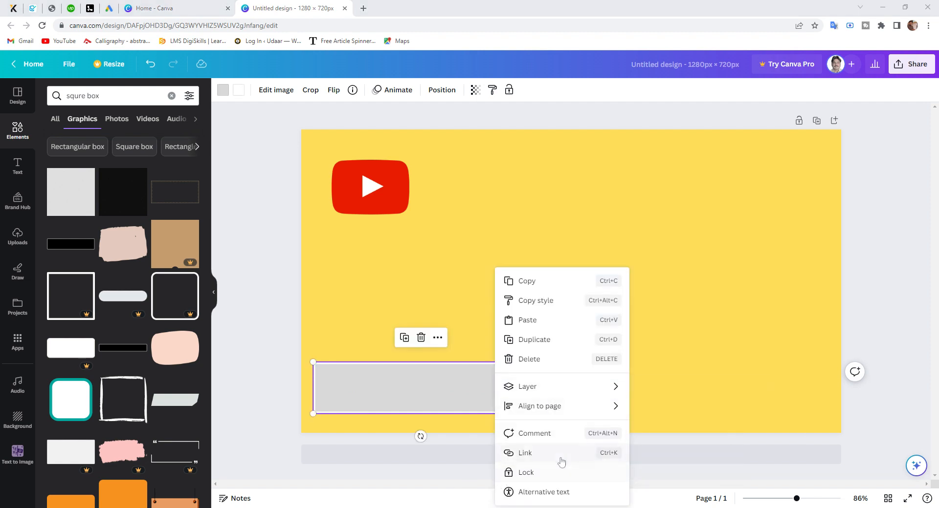
mouse_move(601, 395)
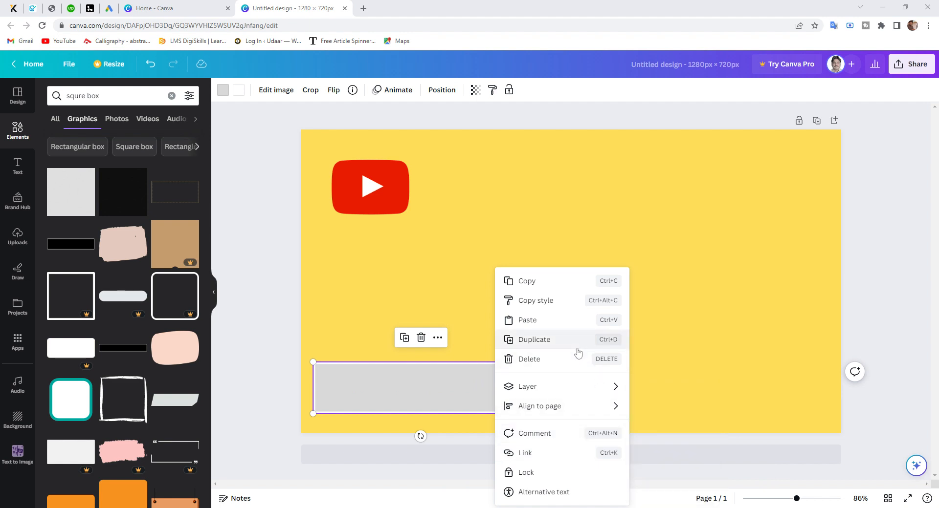
click(466, 306)
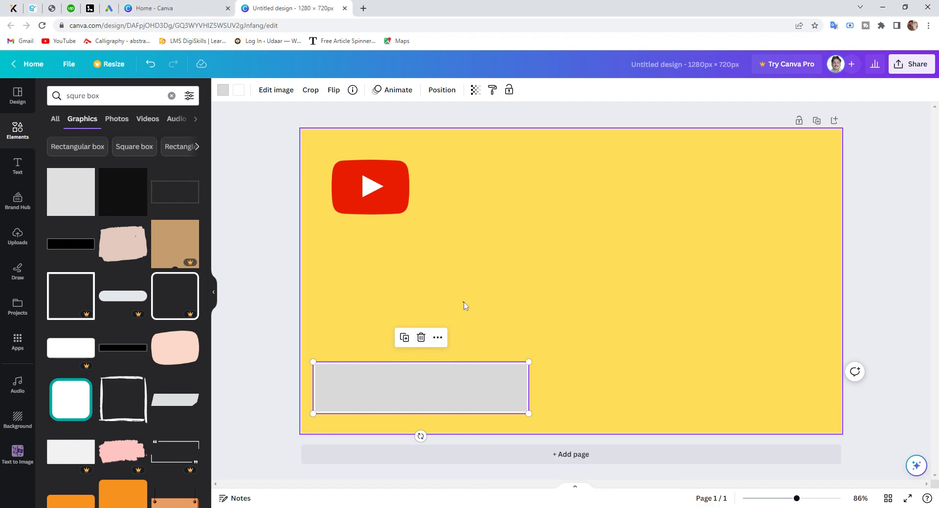
Move the grey rectangle to the right of the bell, and raise the YouTube icon to the page's upper edge
drag(476, 386, 710, 383)
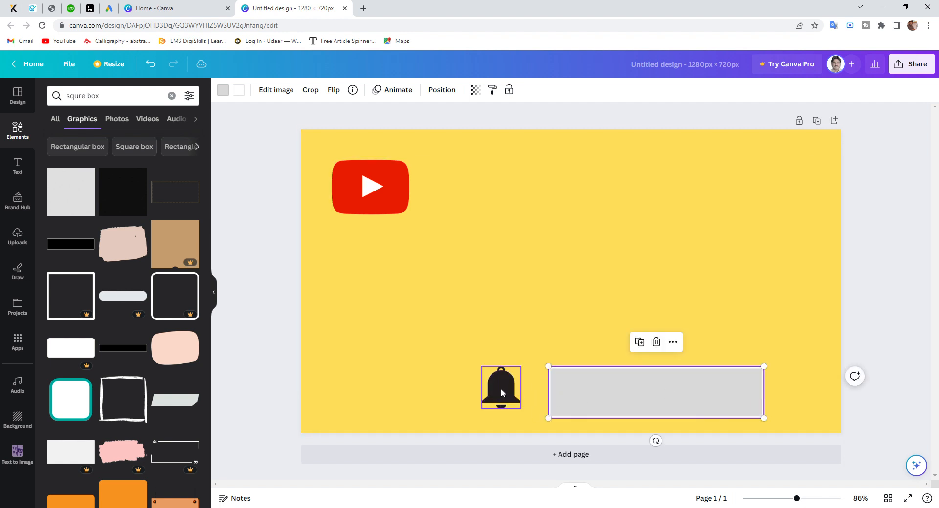
click(387, 188)
drag(388, 189, 381, 164)
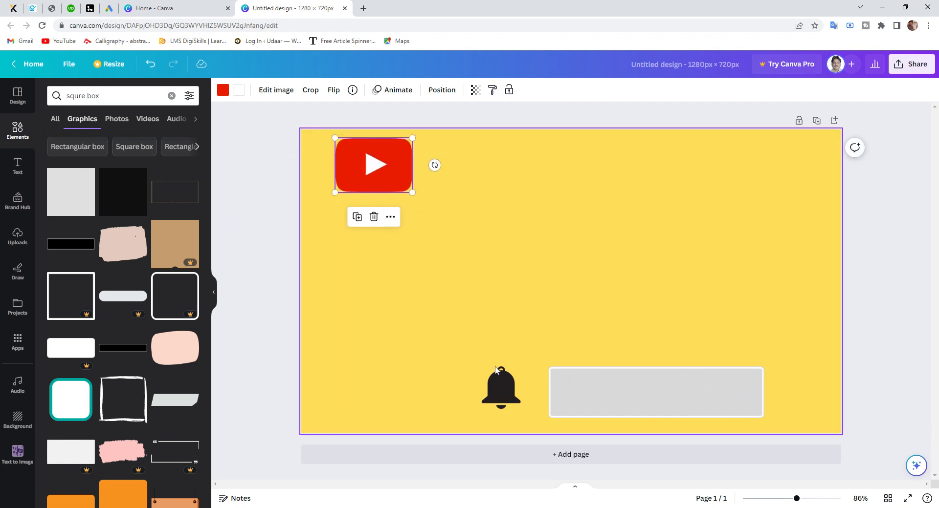
Place the grey rectangle to the left of the bell near the page's lower edge, shrinking it to about 482 × 116
drag(506, 393, 522, 391)
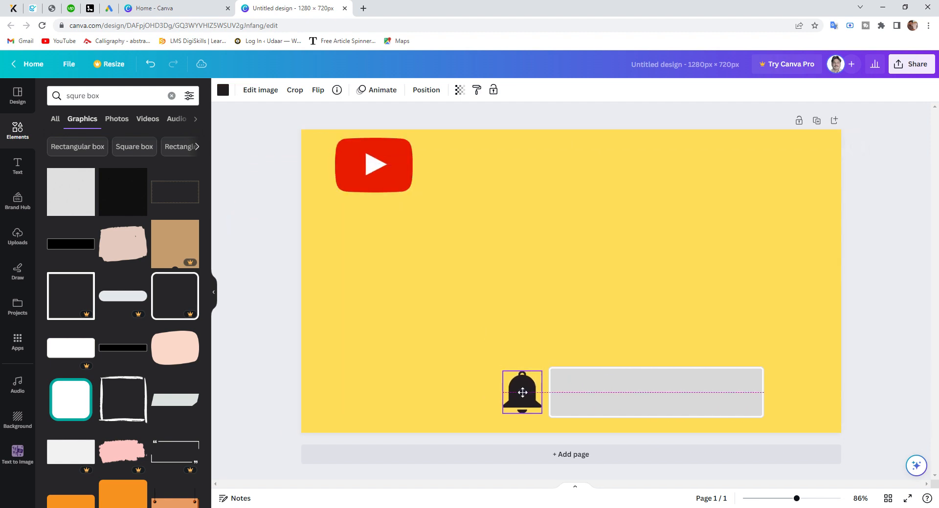
drag(612, 396, 343, 392)
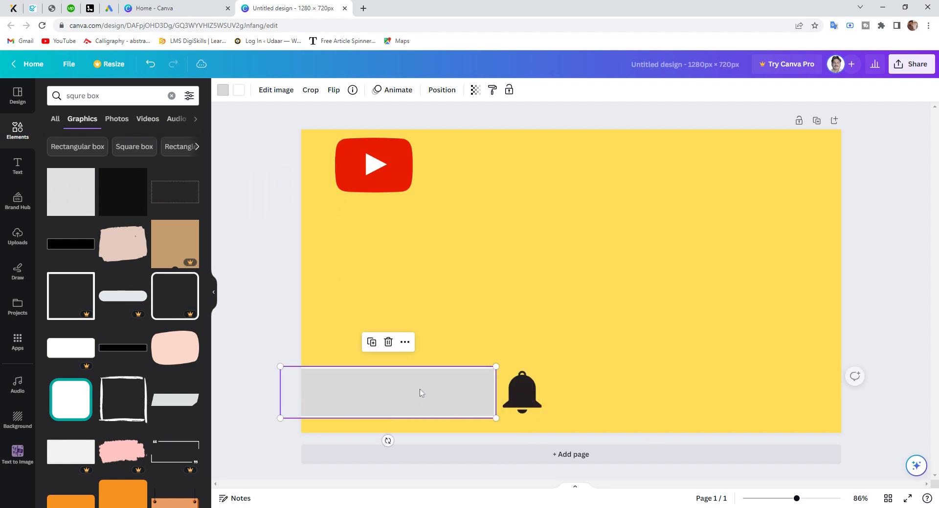
drag(517, 394, 594, 394)
drag(470, 408, 535, 419)
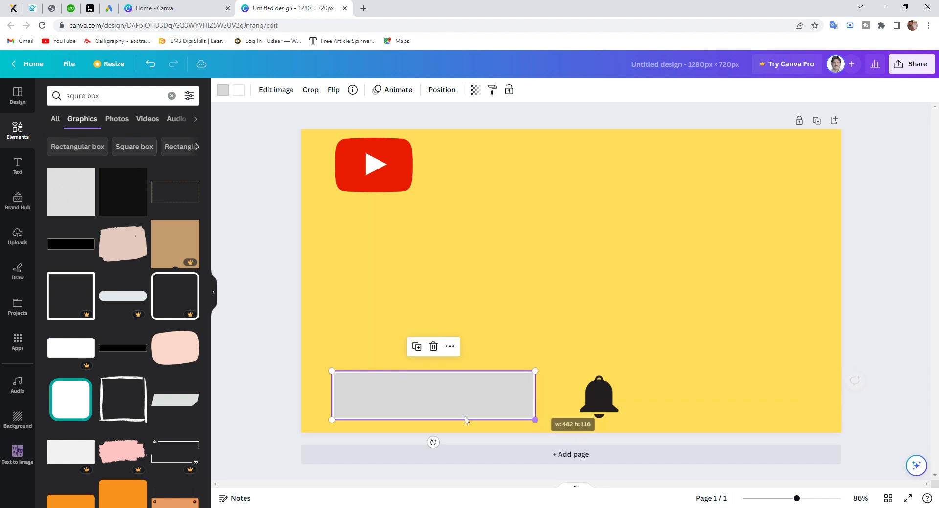
drag(445, 413, 469, 411)
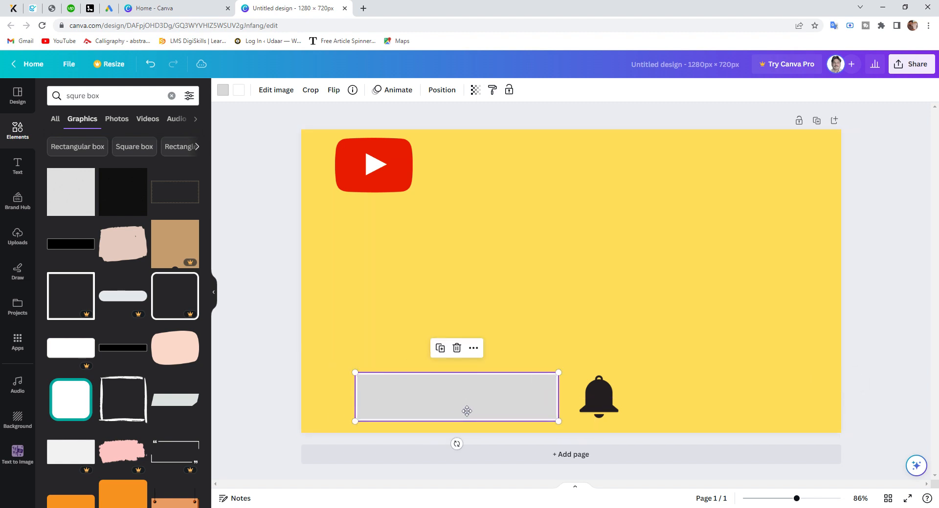
click(470, 296)
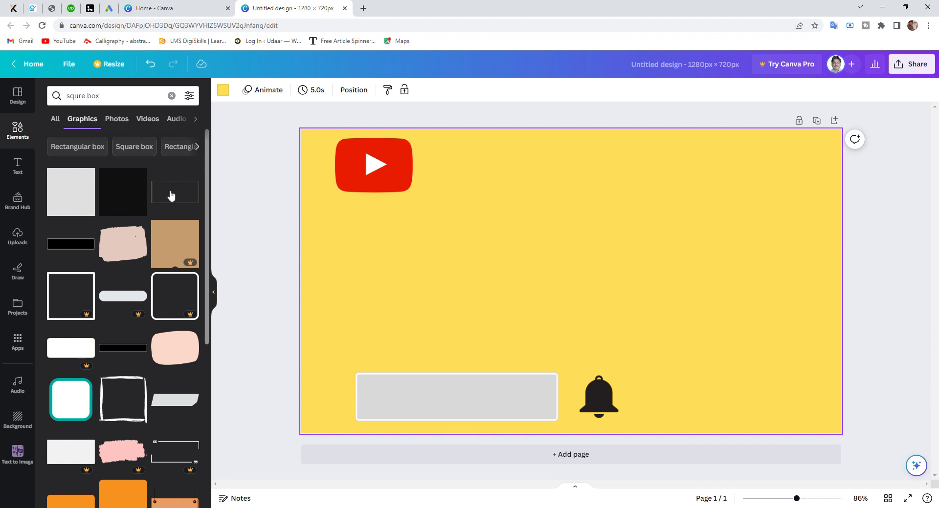
Add a heading to the page and replace its placeholder text with "HOW TO MAKE"
click(23, 170)
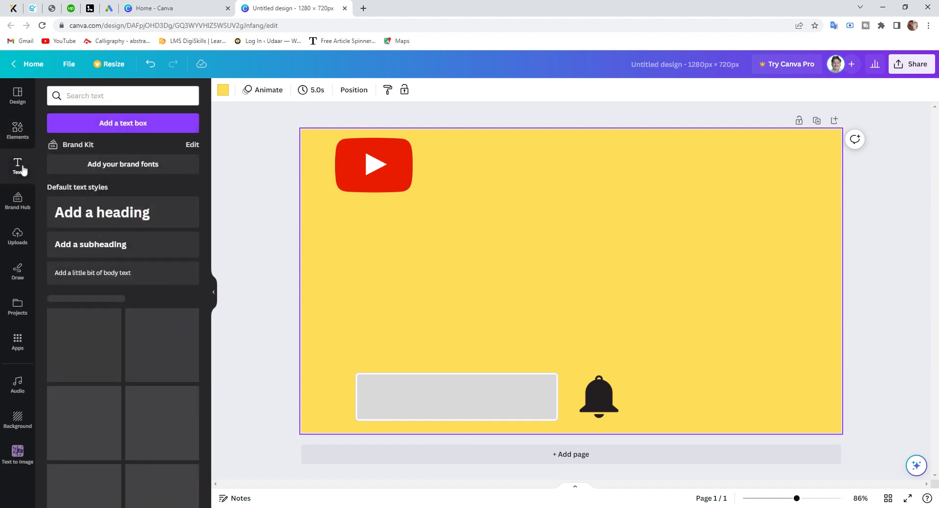
click(116, 214)
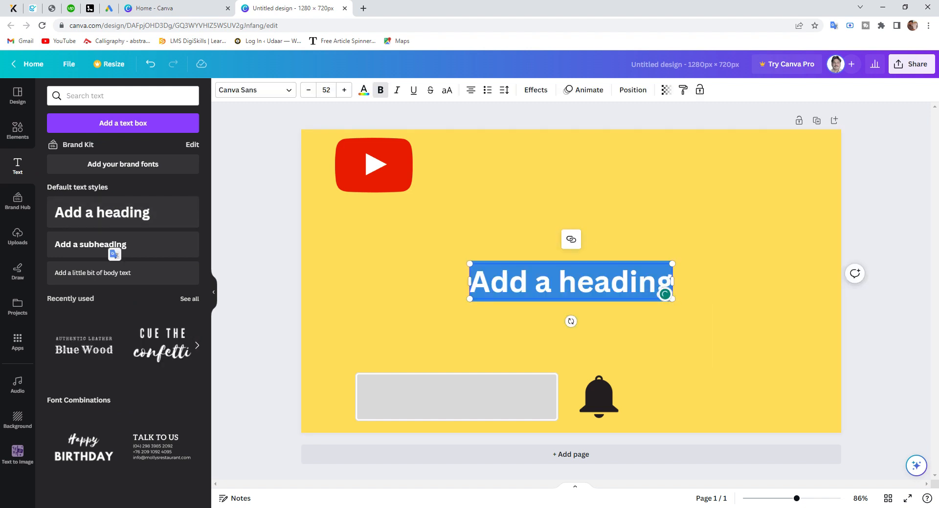
click(668, 282)
key(BackSpace)
key(BackSpace)
key(BackSpace)
key(BackSpace)
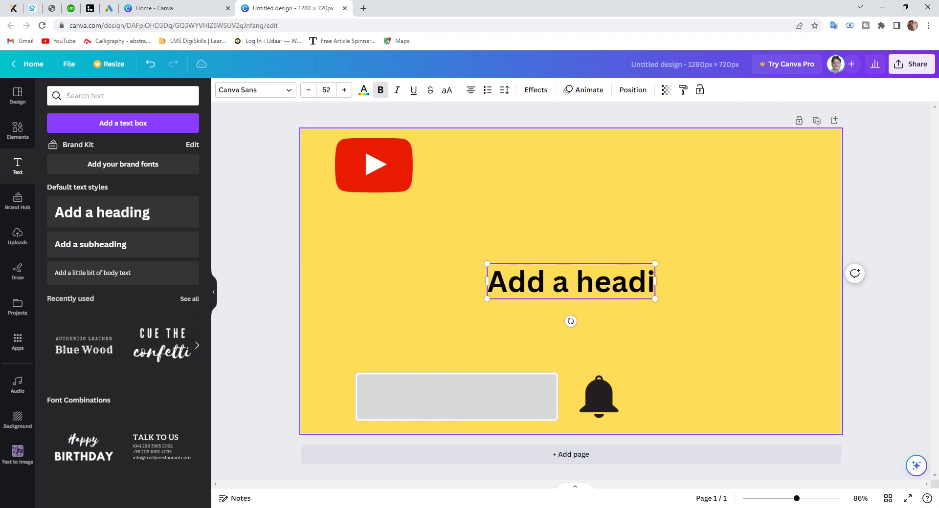
key(BackSpace)
key(BackSpace)
key(BackSpace)
key(BackSpace)
key(BackSpace)
key(BackSpace)
key(BackSpace)
key(BackSpace)
key(BackSpace)
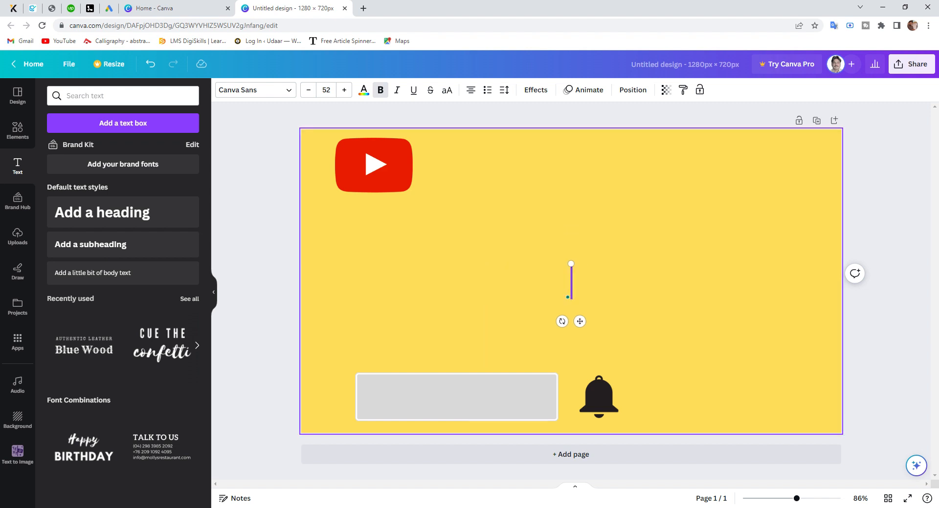
text(HOW)
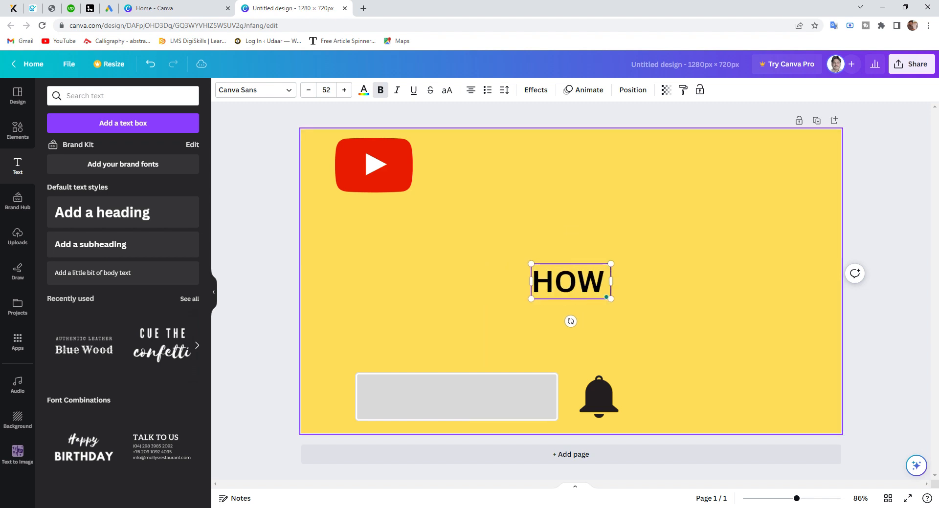
text( TO Make)
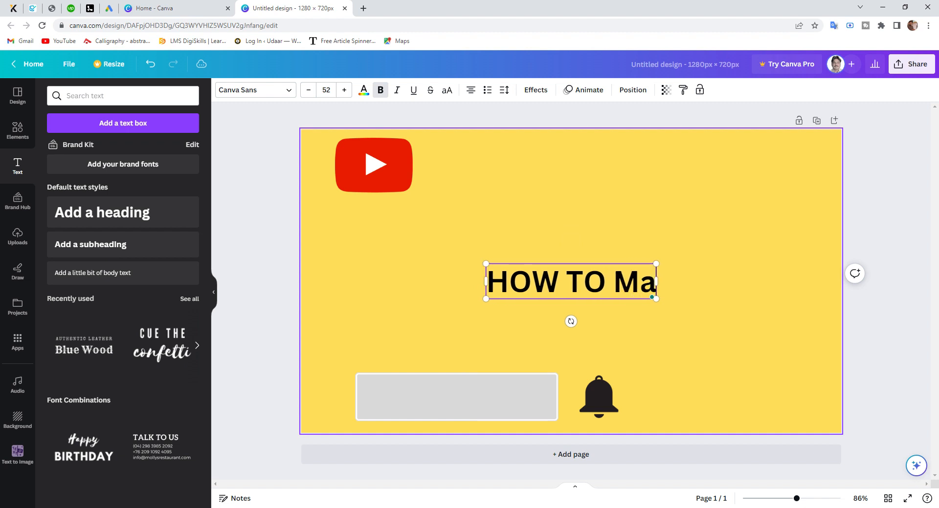
key(BackSpace)
key(BackSpace)
key(BackSpace)
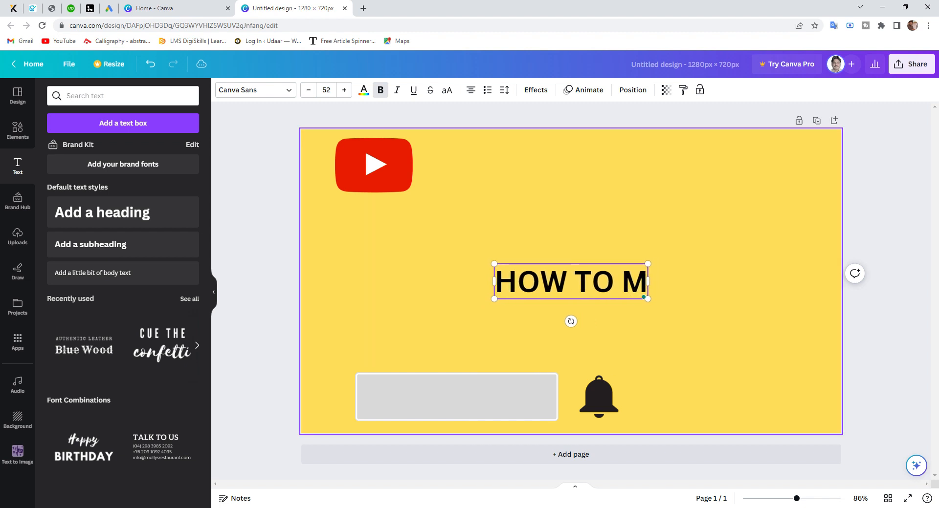
text(Ao)
key(BackSpace)
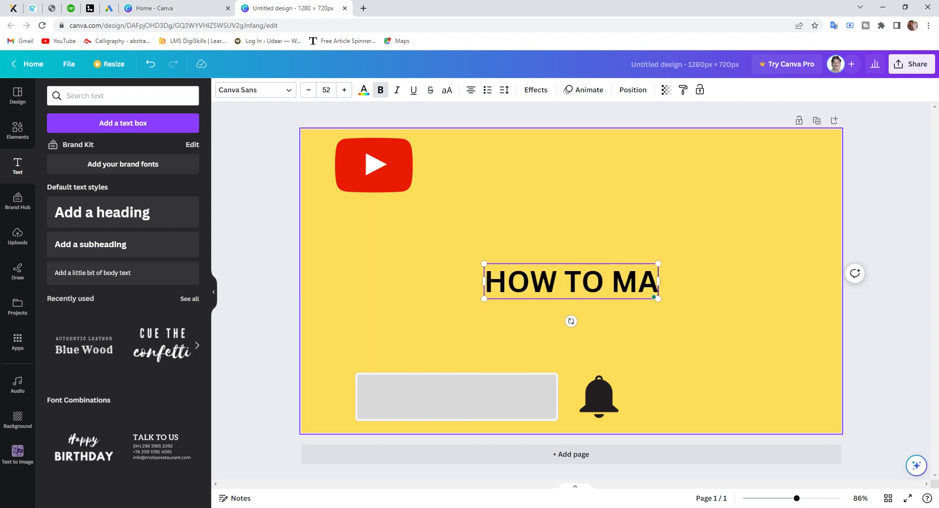
text(KE)
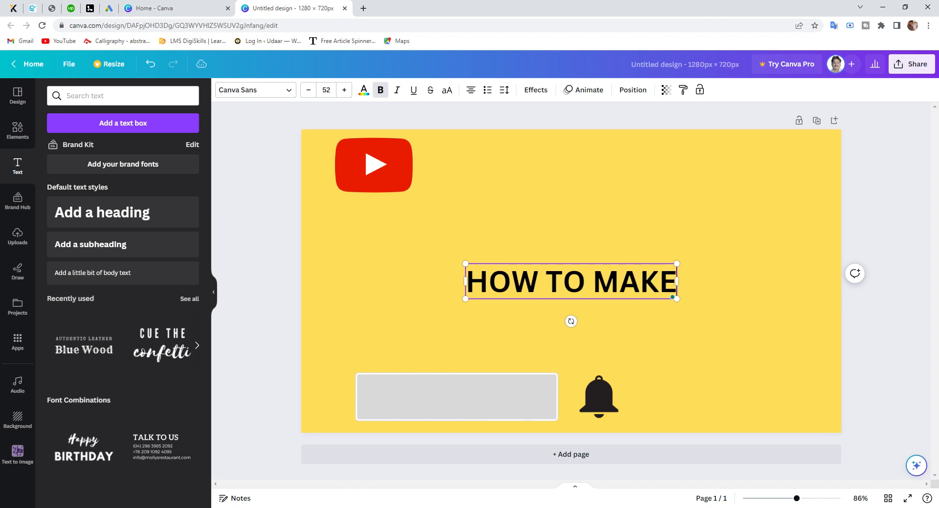
Set the font size of the whole "HOW TO MAKE" heading to 53
key(shift+Left)
key(shift+Left)
key(shift+Left)
key(shift+Left)
key(shift+Left)
key(shift+Left)
key(shift+Left)
key(shift+Left)
key(shift+Left)
key(shift+Left)
key(shift+Left)
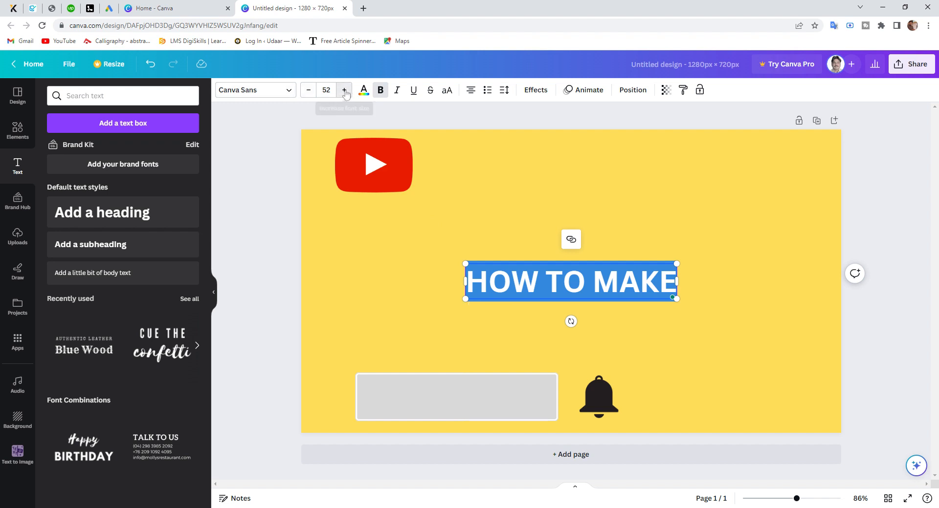
click(345, 91)
click(345, 91)
click(344, 91)
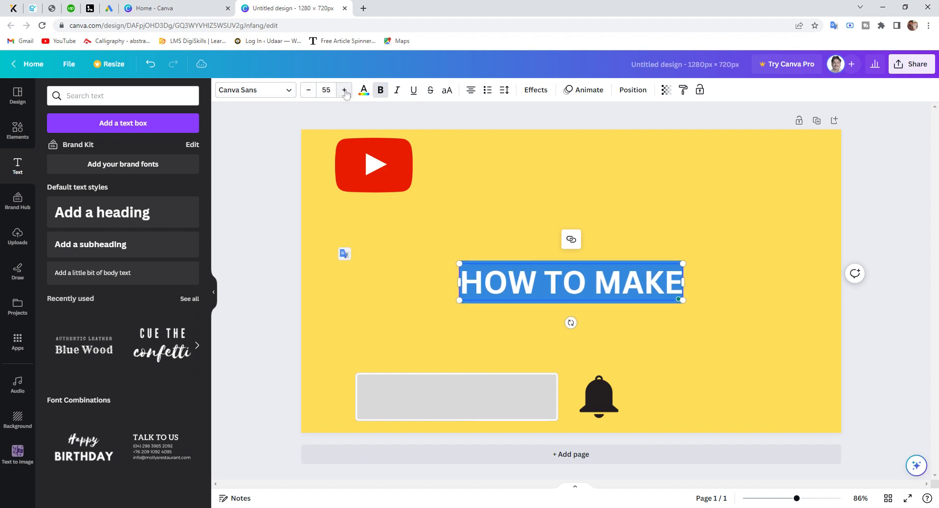
click(307, 91)
click(307, 91)
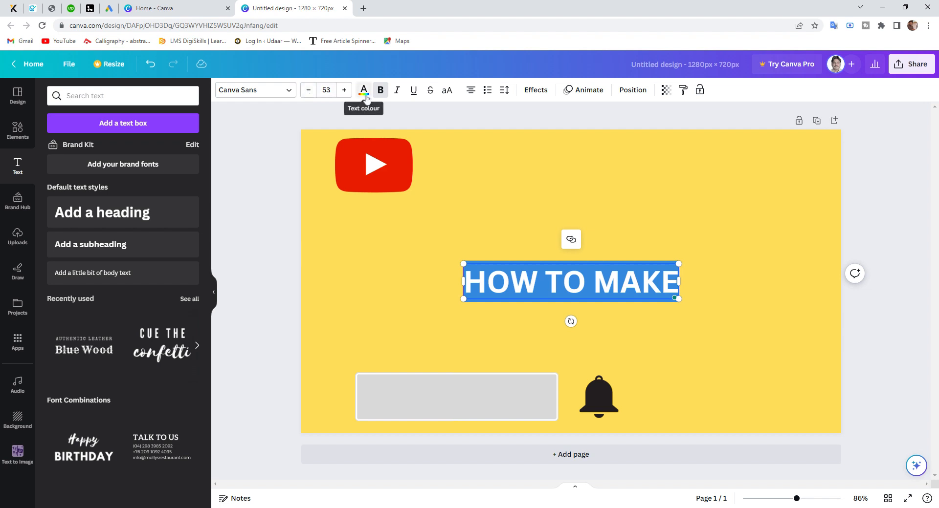
Colour the "HOW TO MAKE" heading in the document's red and move it to the upper right part of the page
click(368, 99)
click(163, 149)
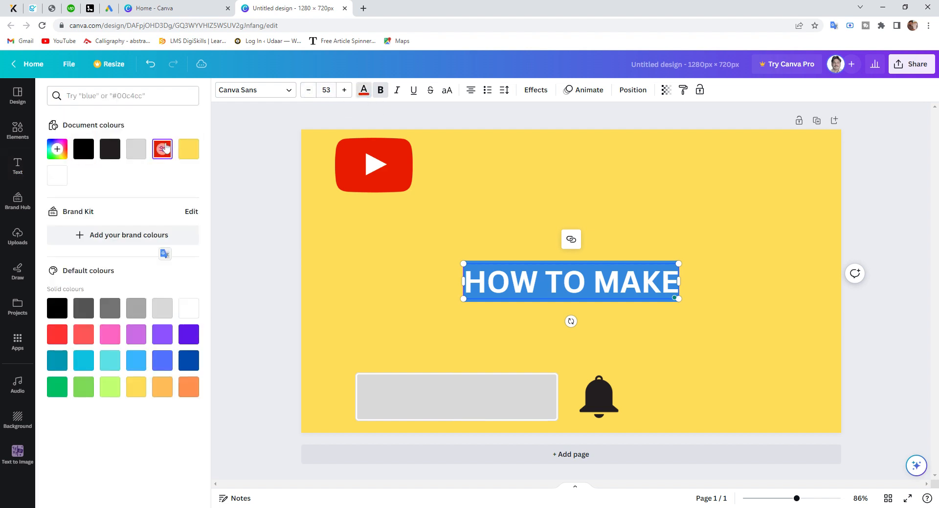
click(288, 89)
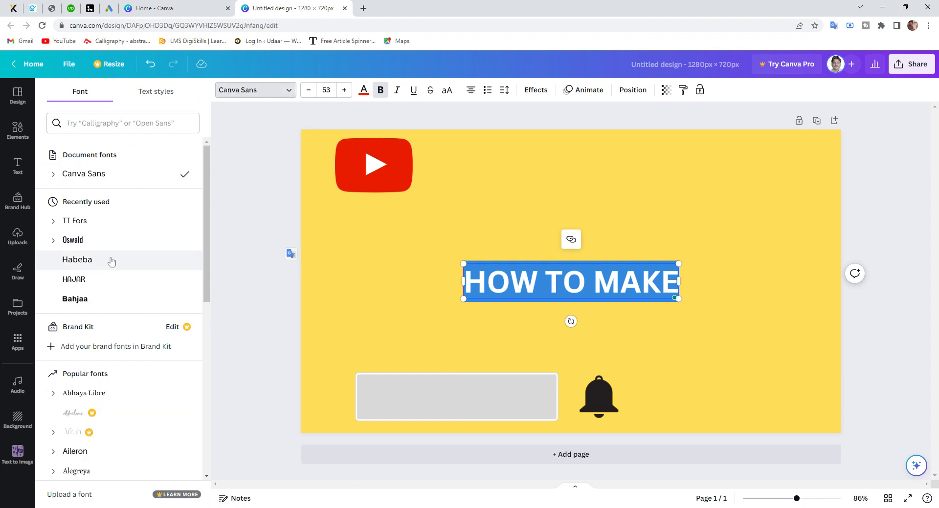
click(290, 93)
click(727, 326)
drag(635, 282, 688, 204)
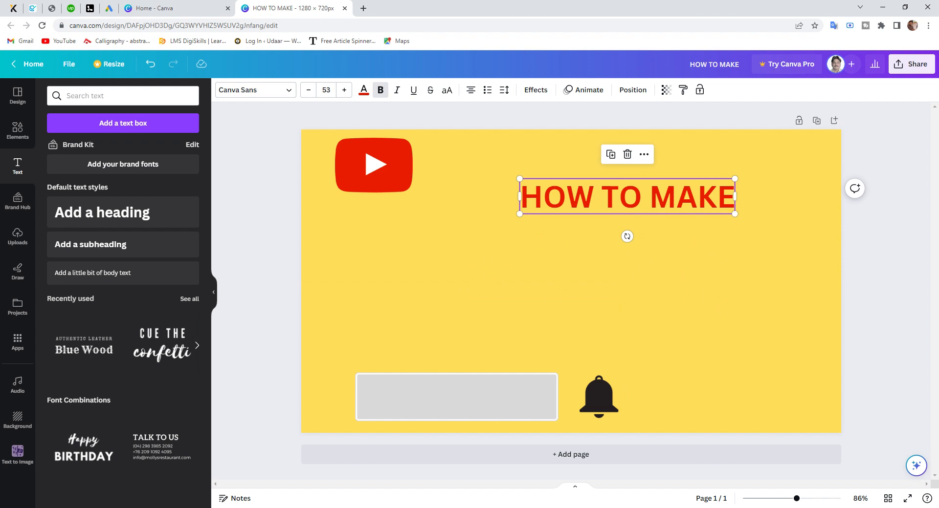
drag(689, 206, 691, 256)
double_click(730, 257)
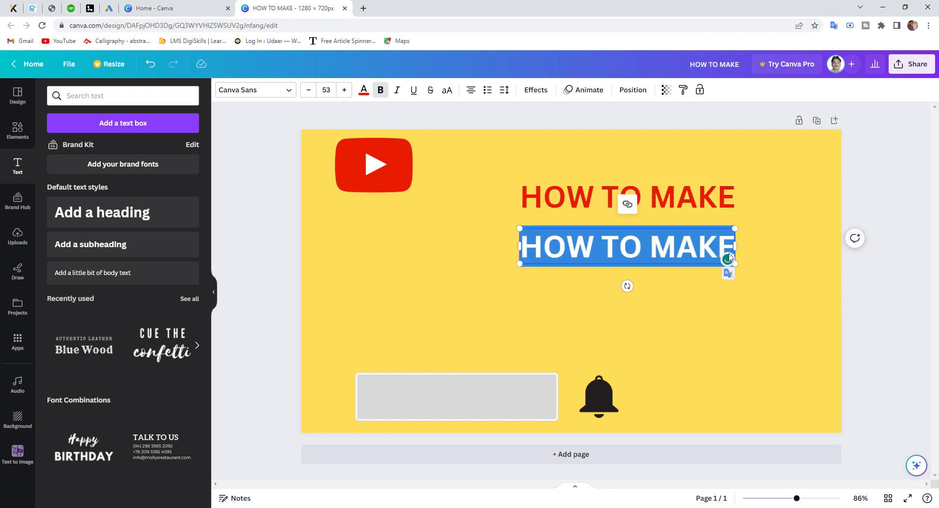
key(Delete)
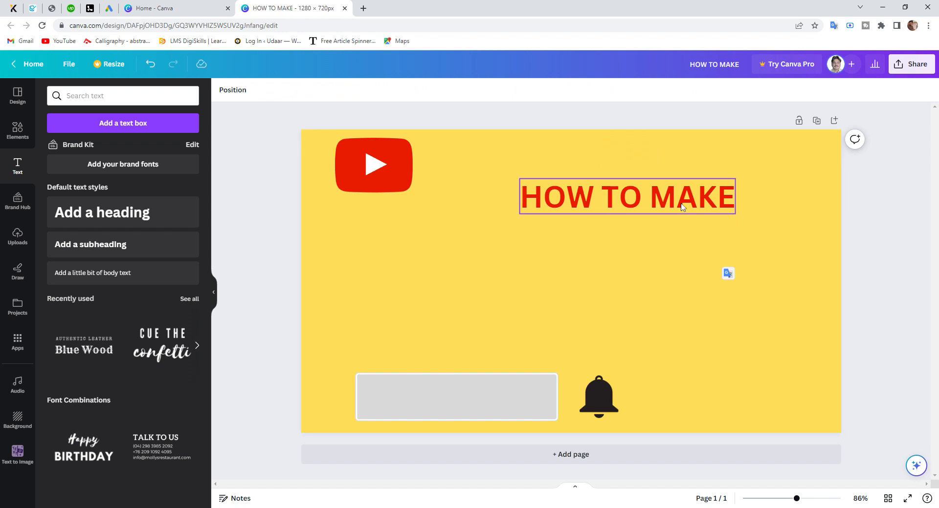
Place a duplicate of the red "HOW TO MAKE" heading directly below the original
drag(683, 208, 682, 252)
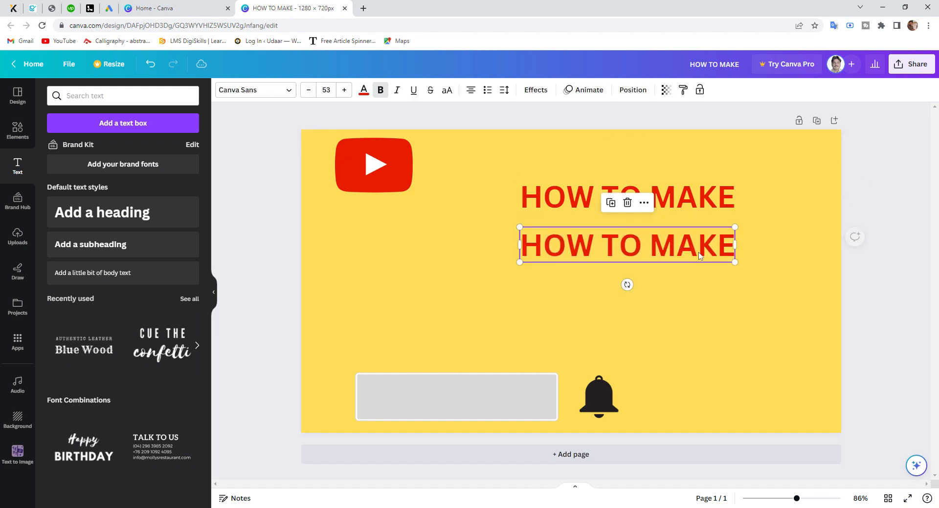
Replace the text of the lower "HOW TO MAKE" heading with "A"
double_click(728, 258)
click(716, 246)
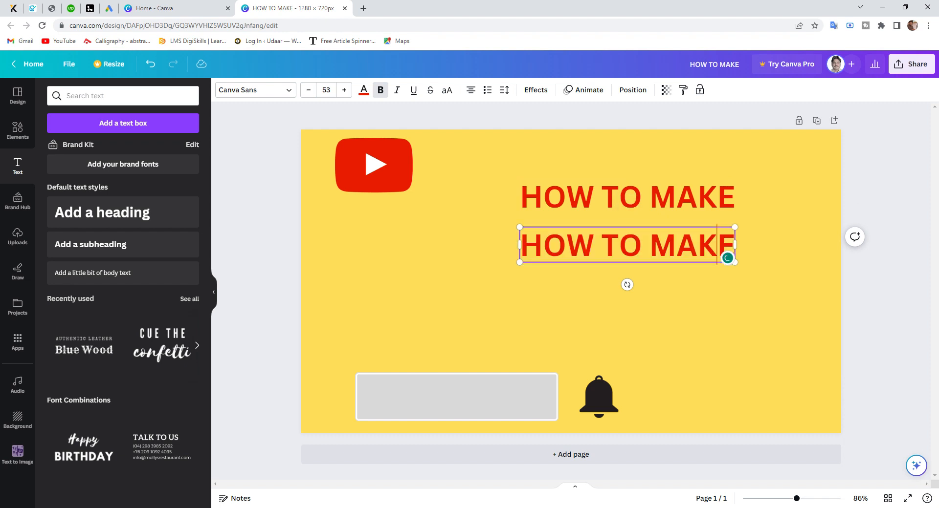
key(shift+Left)
key(shift+Left)
key(shift+Left)
key(shift+Left)
key(shift+Left)
key(shift+Left)
key(shift+Left)
key(shift+Left)
key(shift+Left)
key(shift+Left)
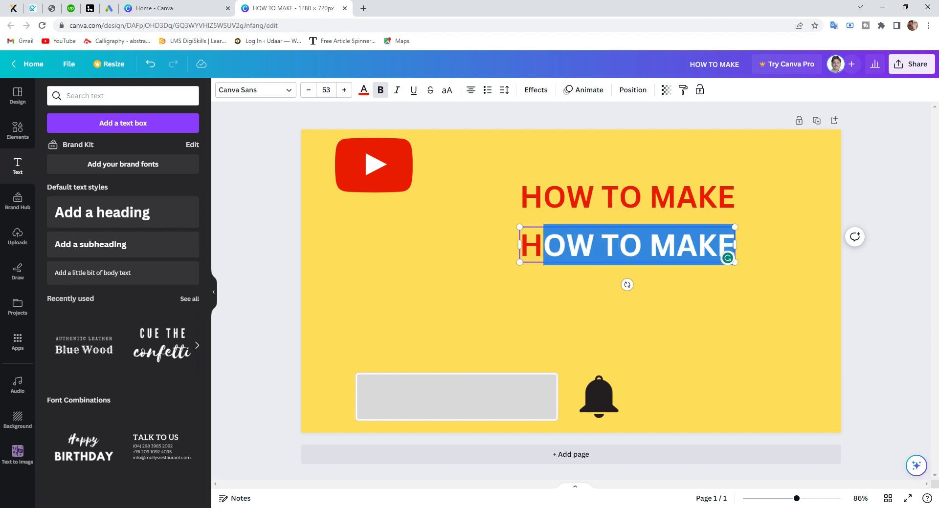
key(BackSpace)
key(BackSpace)
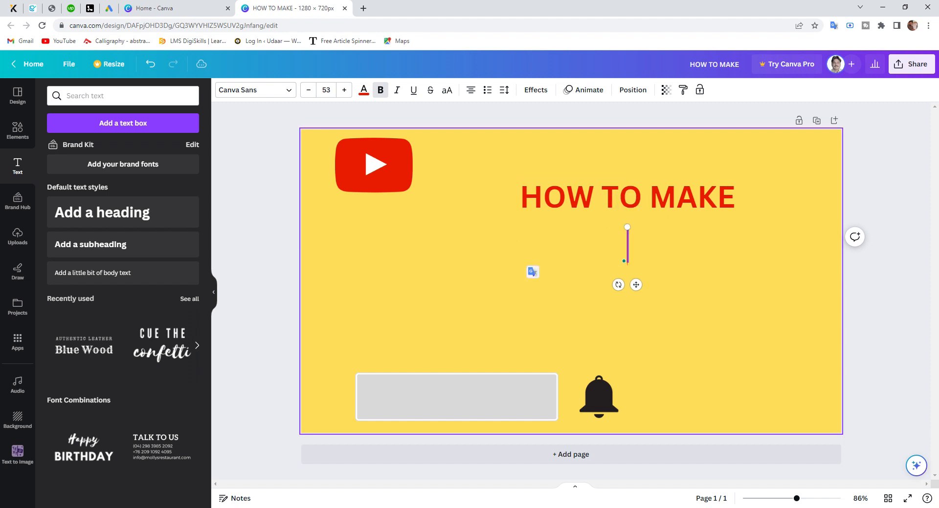
text(A)
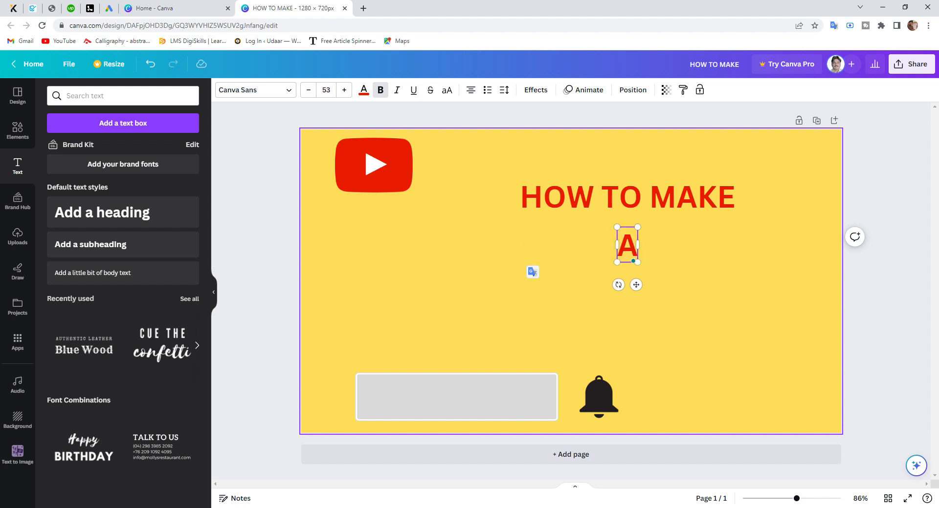
Colour the letter "A" in the document's black and enlarge it to font size 72.5
key(ctrl+a)
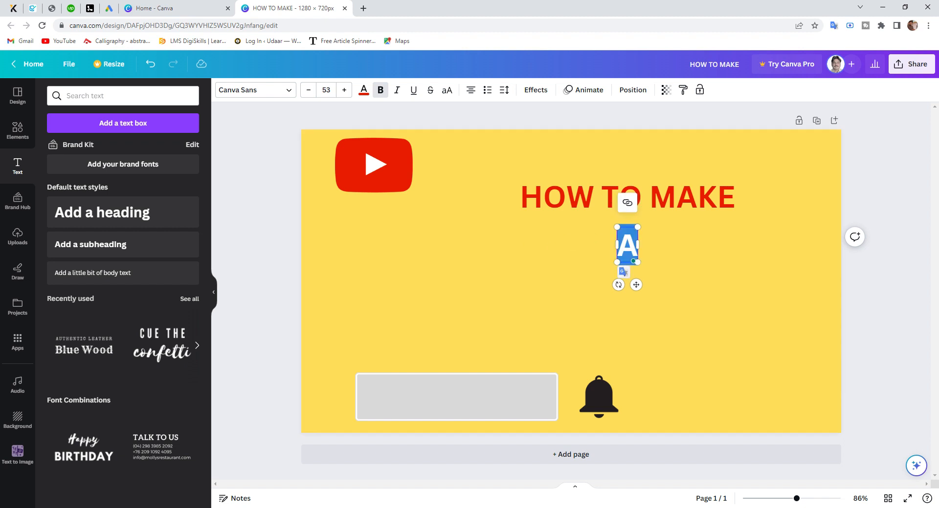
click(363, 90)
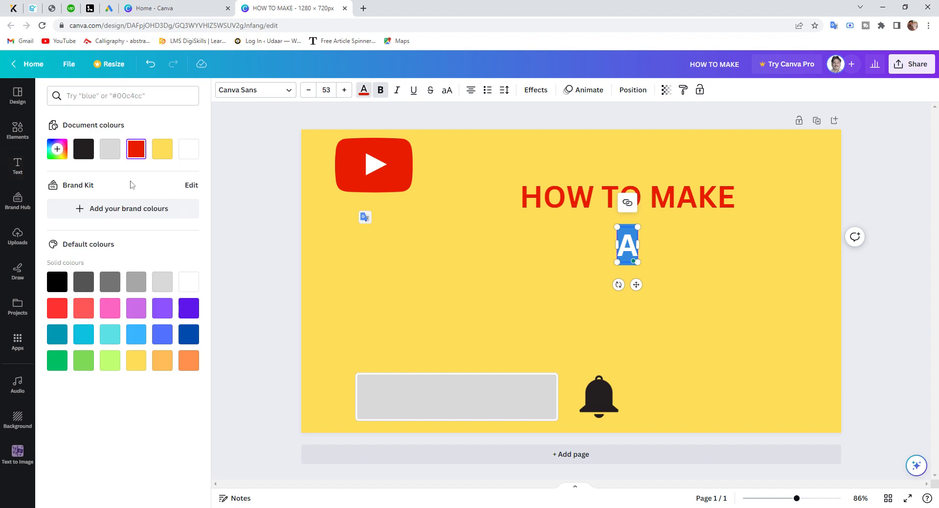
click(84, 154)
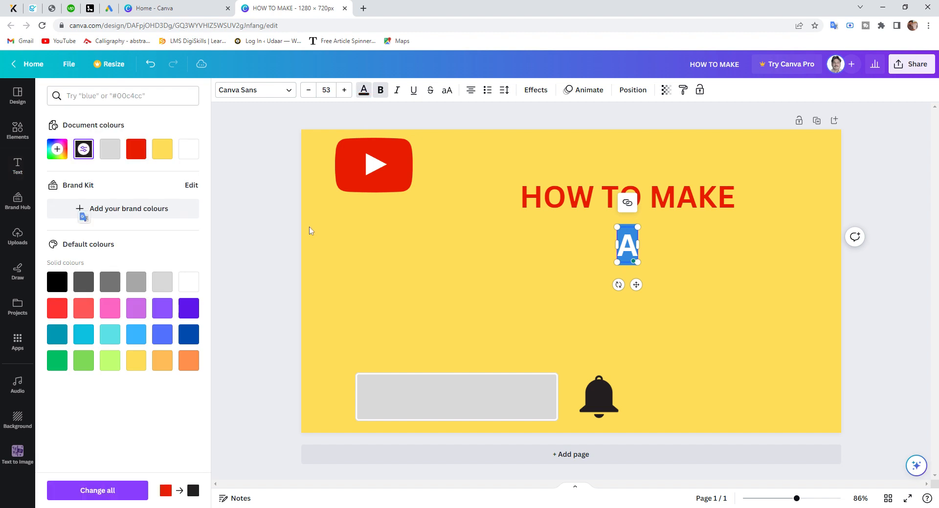
click(639, 264)
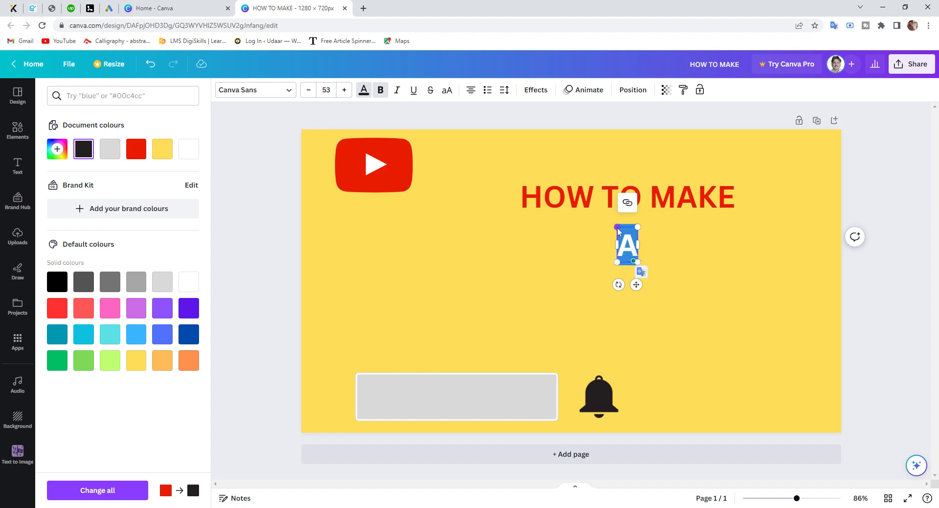
drag(617, 227, 631, 249)
click(701, 266)
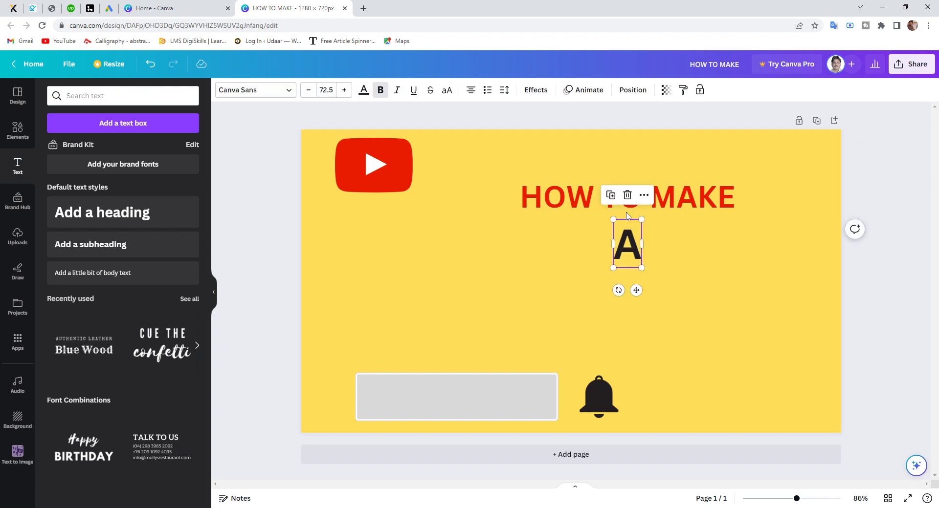
Place a duplicate of the "HOW TO MAKE" heading below the "A" and replace its text with "Youtube Thumbnail"
drag(693, 203, 689, 294)
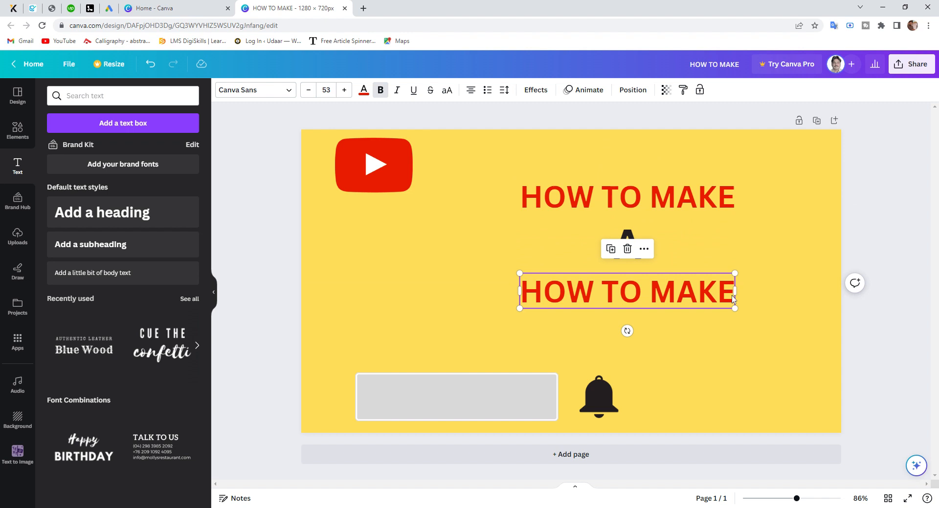
double_click(732, 299)
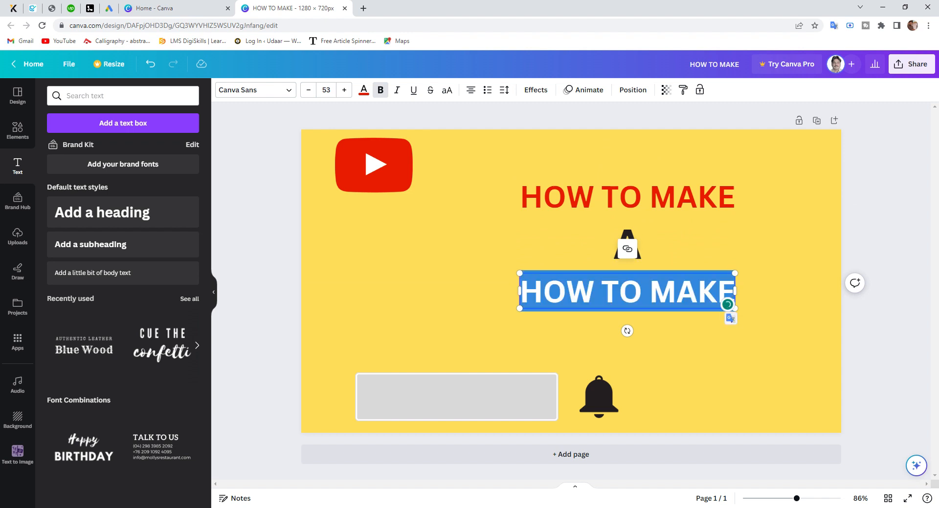
key(BackSpace)
text(You)
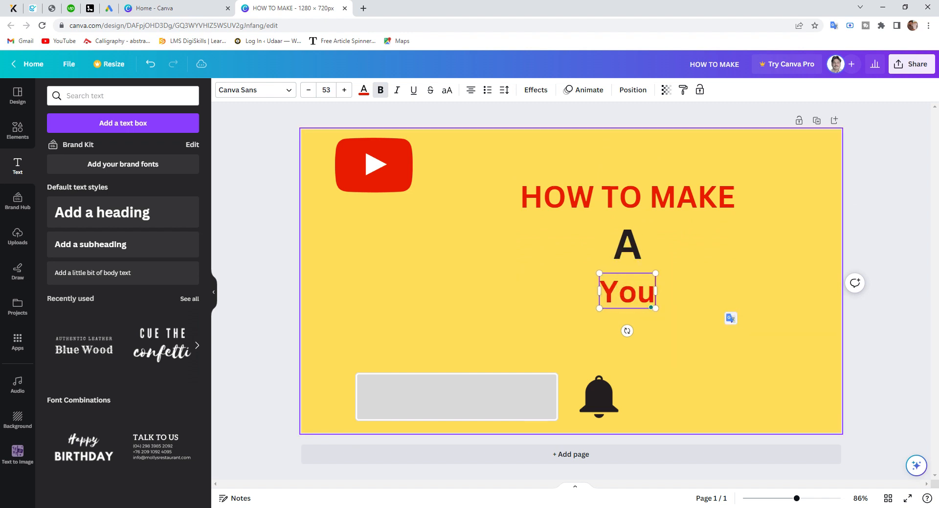
text(tube)
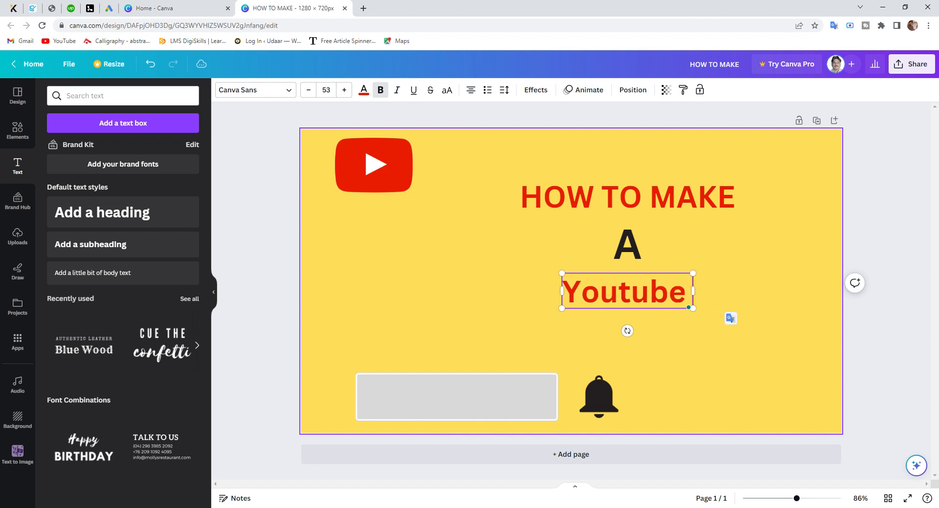
text( THu)
key(BackSpace)
key(BackSpace)
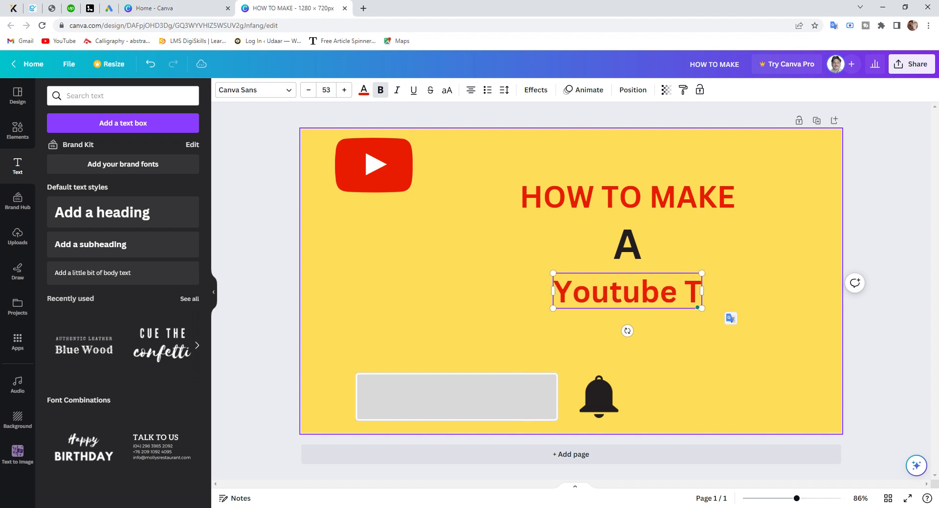
text(humbn)
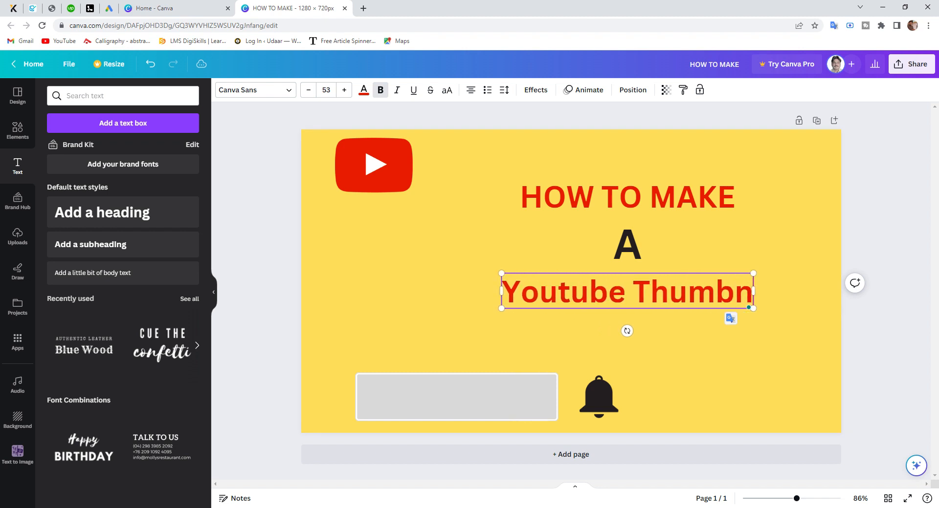
text(ail)
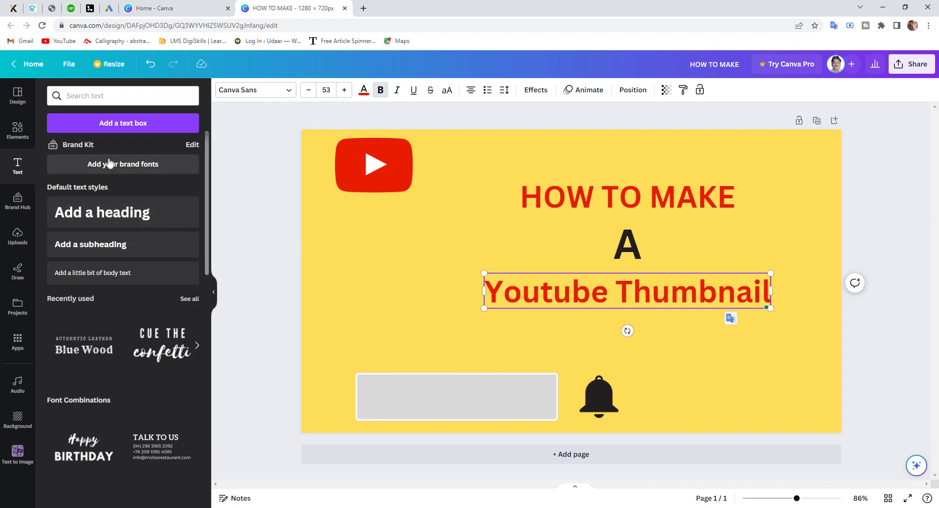
click(383, 268)
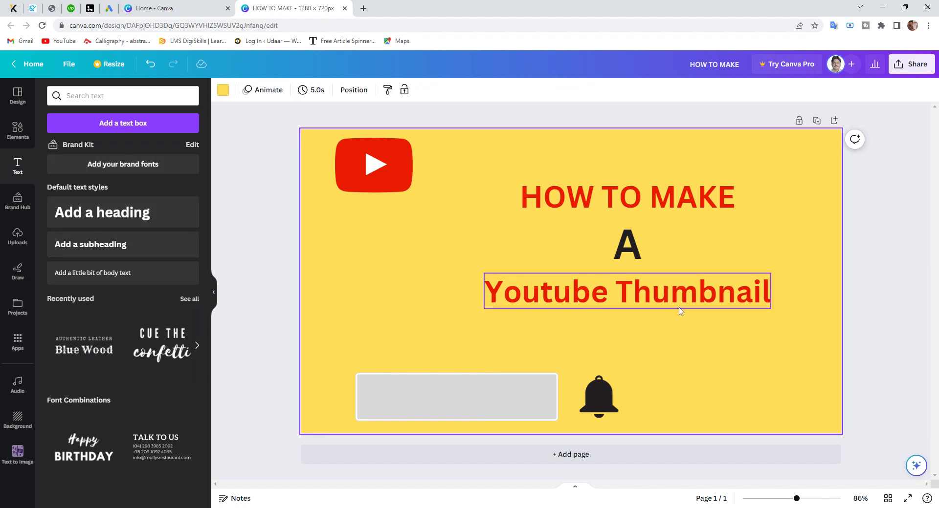
Shift the "Youtube Thumbnail" line slightly to the right and italicise its whole text
drag(703, 300, 708, 294)
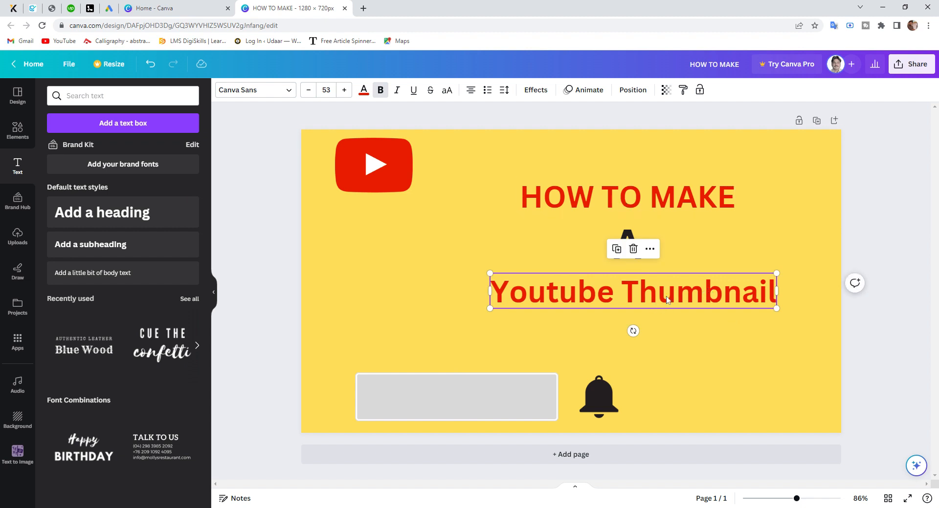
double_click(633, 302)
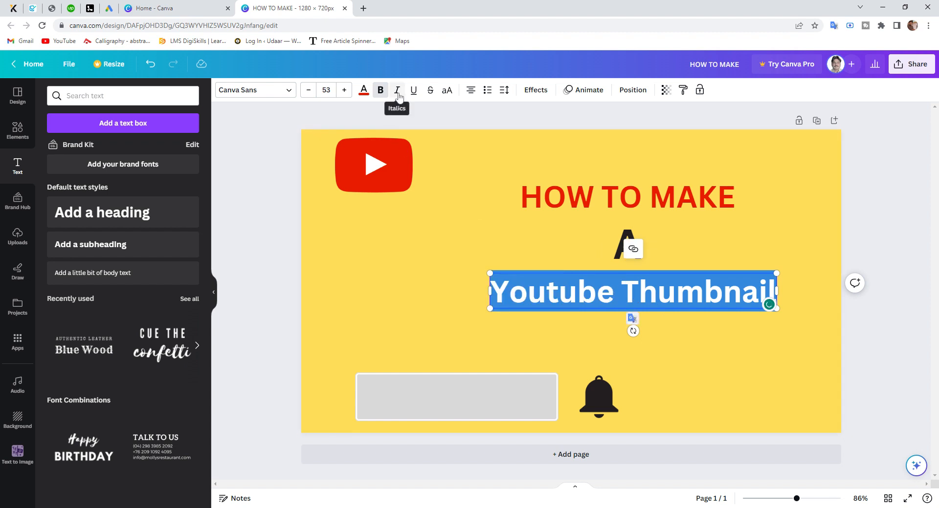
click(399, 97)
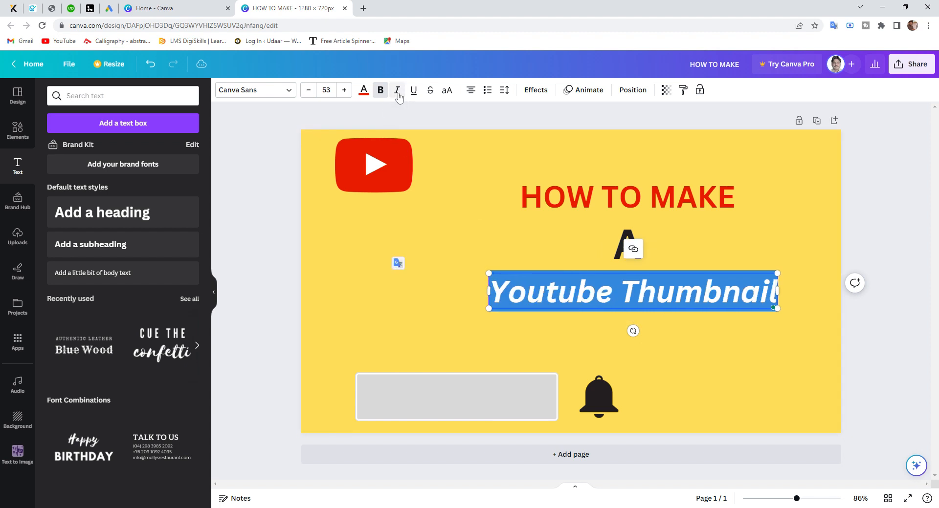
click(782, 252)
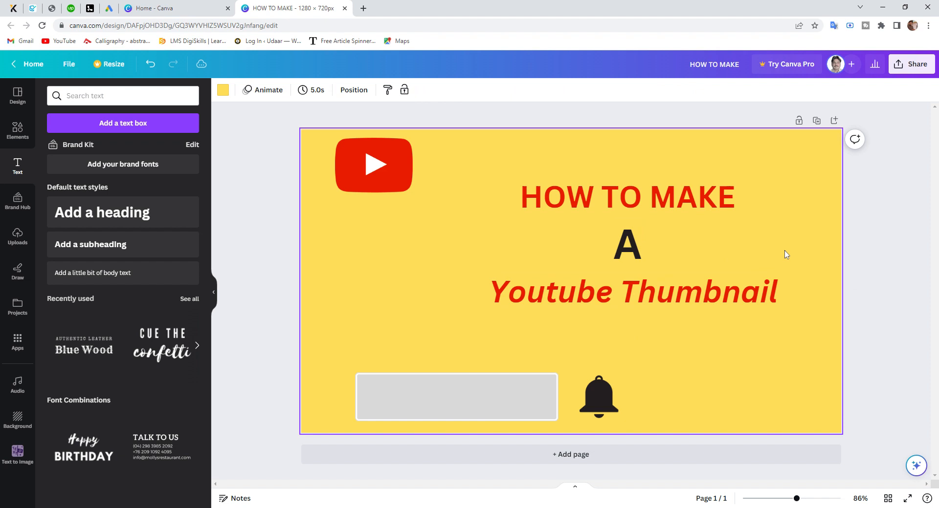
Recolour the whole "Youtube Thumbnail" text with the custom dark brown #30130E
click(774, 303)
click(774, 303)
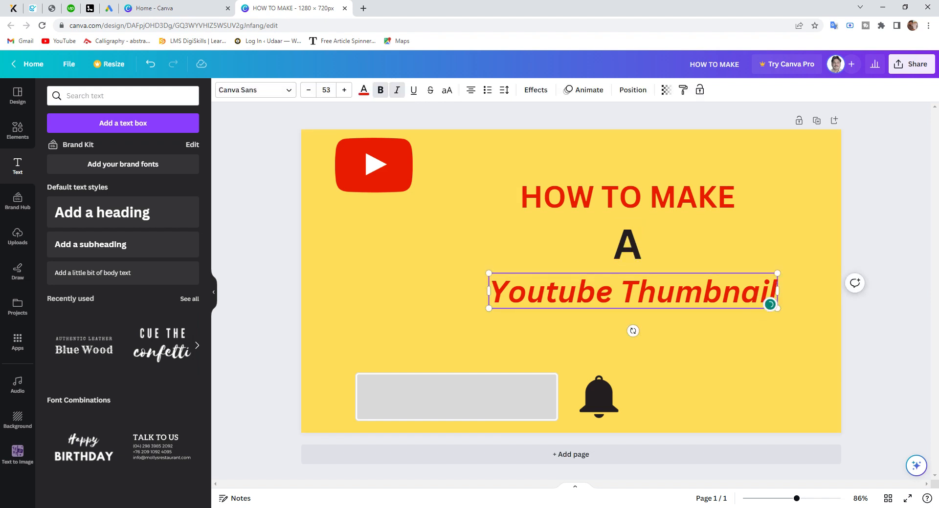
drag(770, 304, 486, 306)
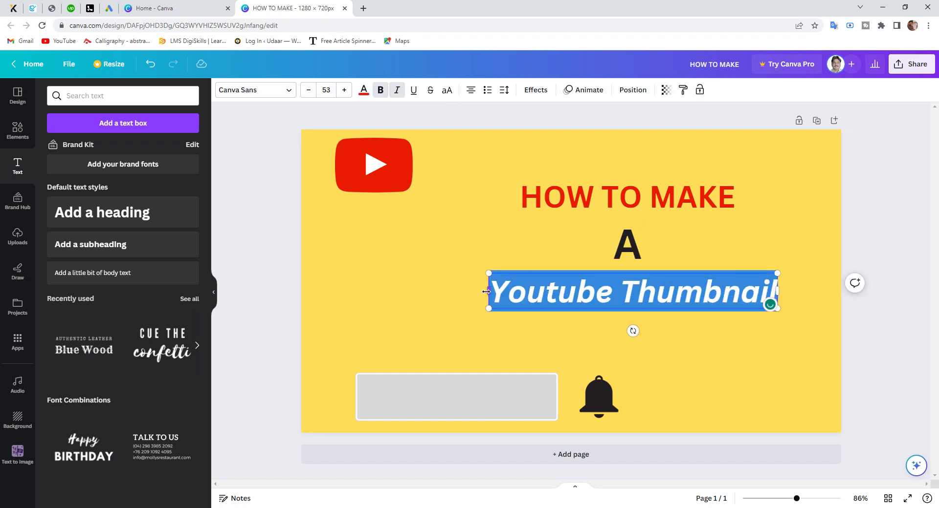
click(363, 90)
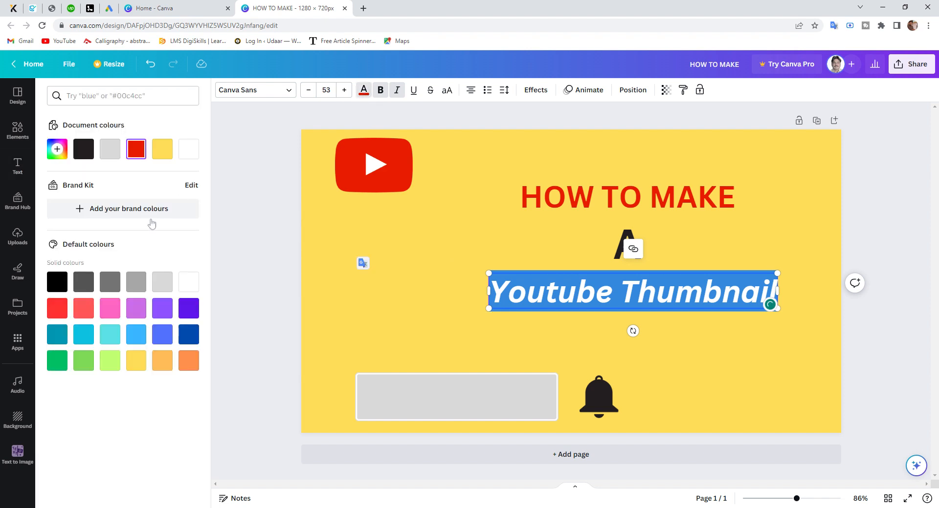
click(57, 149)
drag(111, 201, 150, 215)
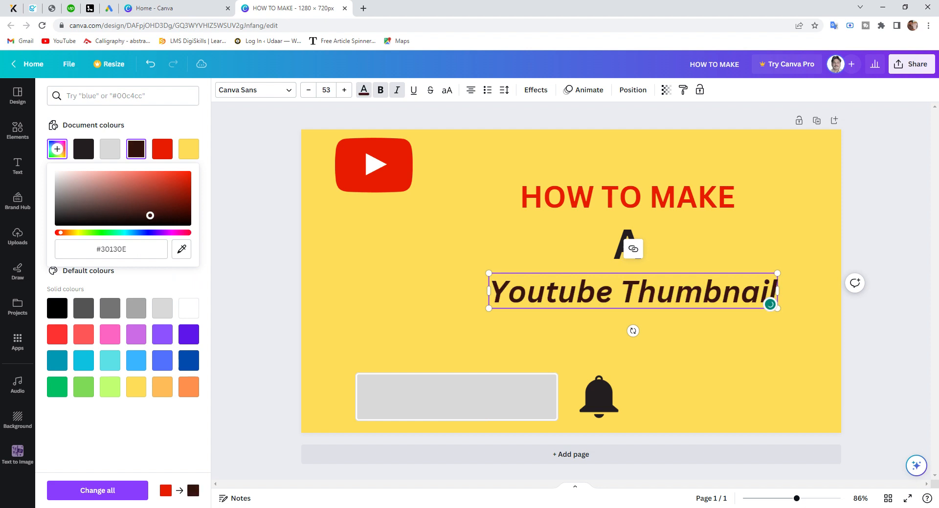
click(455, 295)
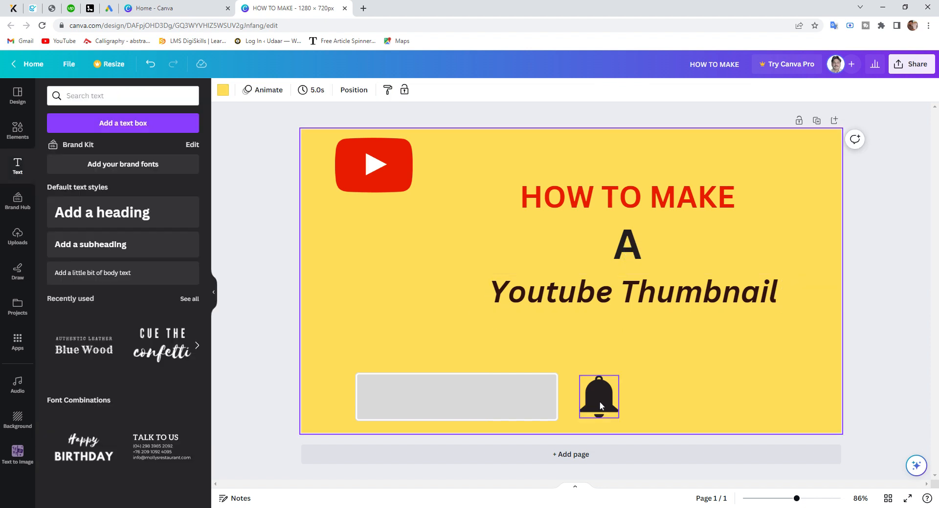
Delete the grey box beside the bell
click(602, 407)
click(501, 410)
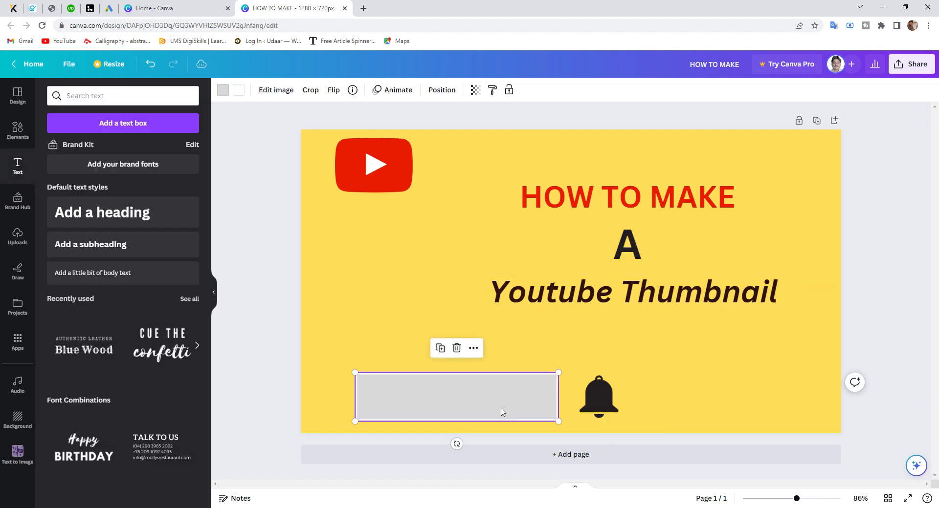
key(Delete)
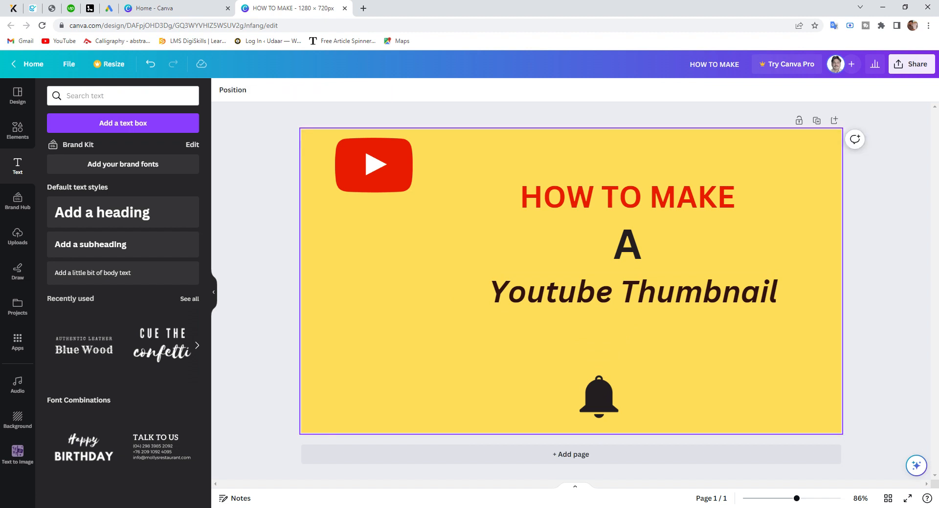
Move the YouTube icon beside the heading texts on their left, tilt it slightly counter-clockwise and enlarge it
drag(366, 174, 443, 290)
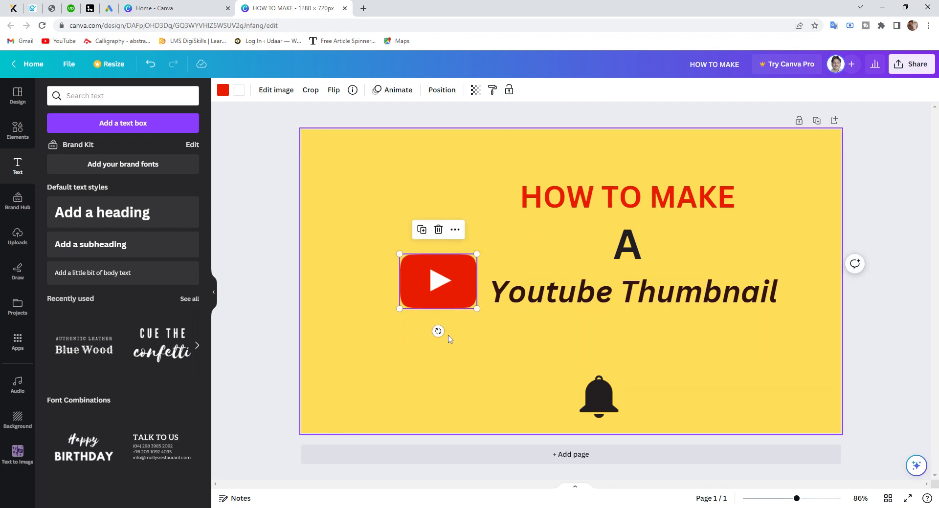
mouse_move(437, 332)
mouse_down()
mouse_move(445, 345)
mouse_move(449, 338)
mouse_up()
drag(471, 246, 504, 211)
drag(479, 264, 452, 263)
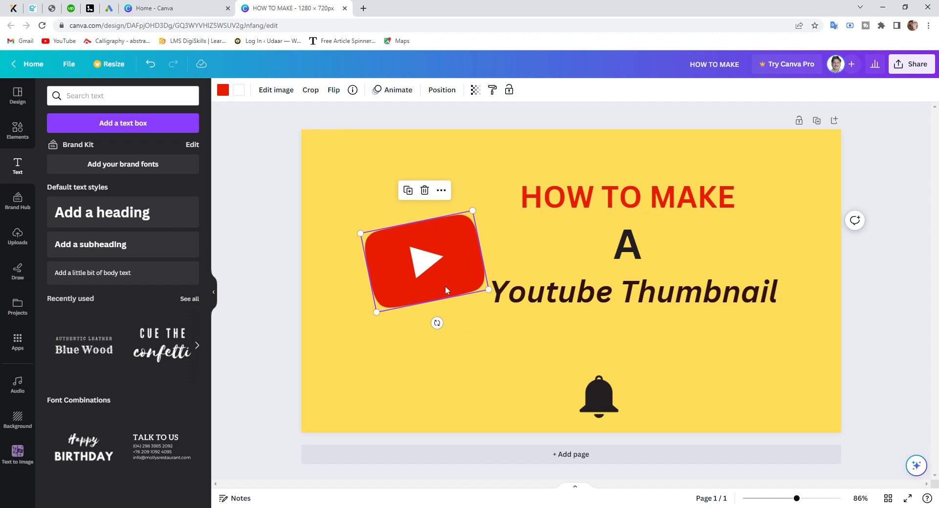
drag(447, 286, 444, 285)
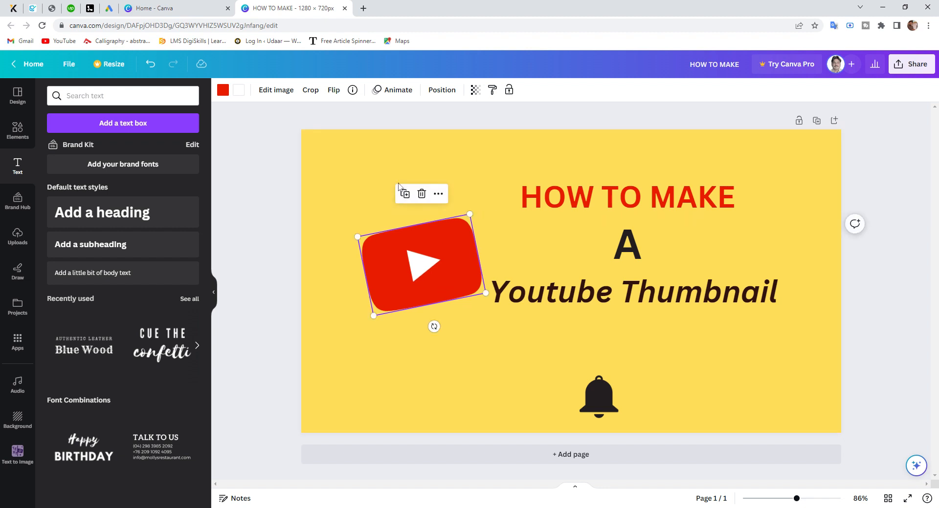
Change the page background to the custom deeper yellow #FDCD0E
click(377, 165)
click(223, 90)
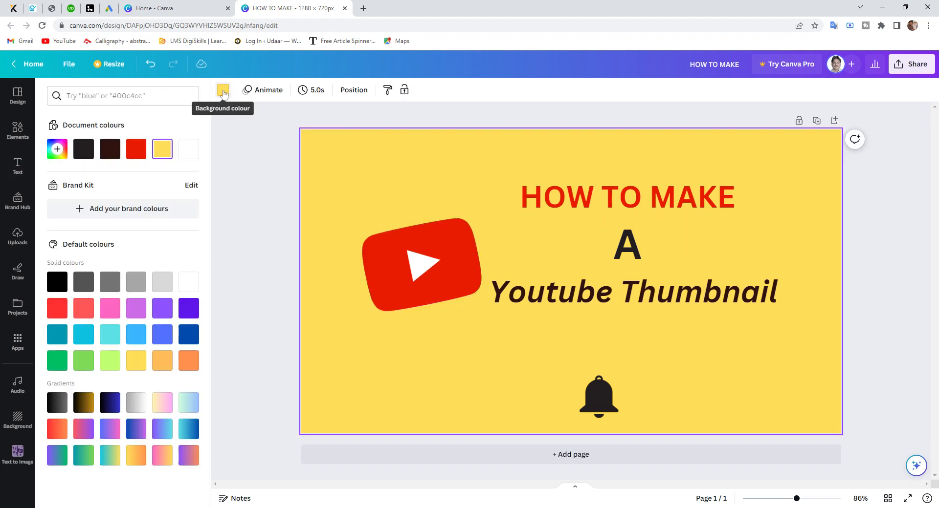
click(59, 152)
drag(173, 228, 183, 198)
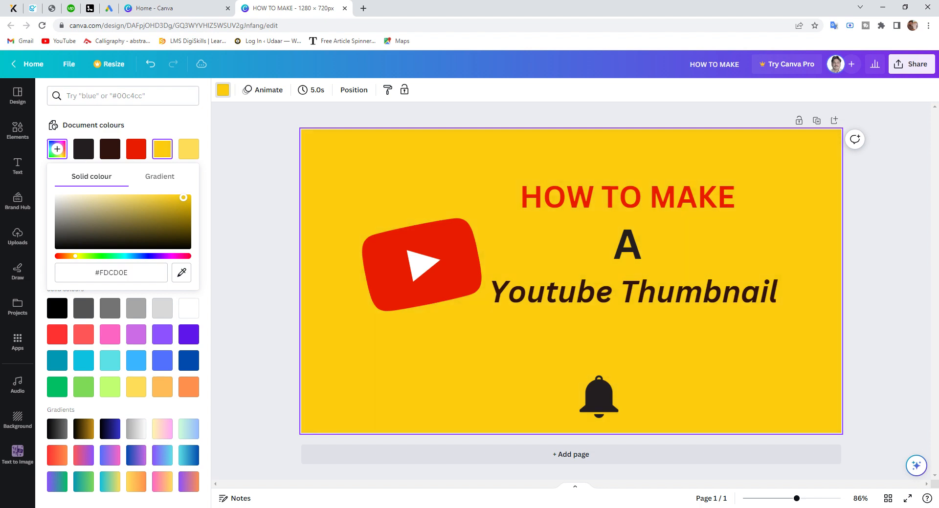
click(270, 224)
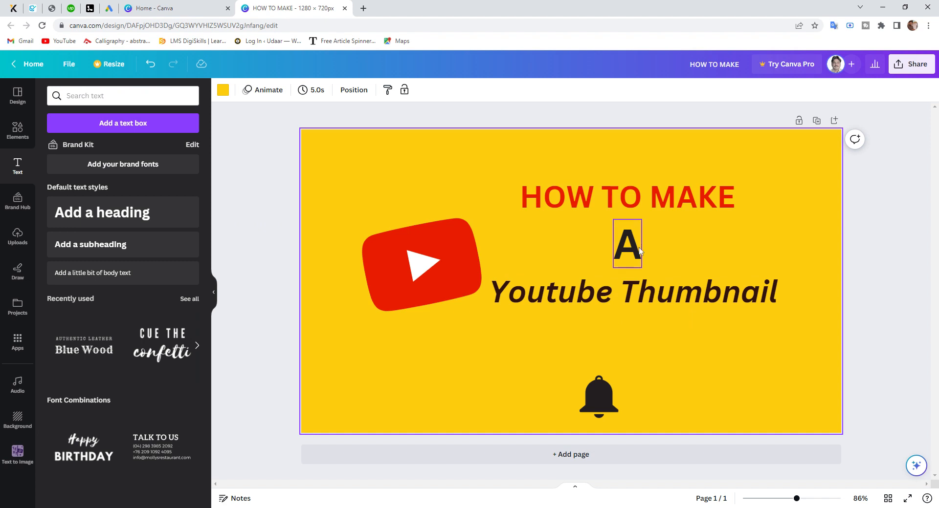
Nudge the "A" slightly down between the two heading lines
drag(638, 246, 639, 250)
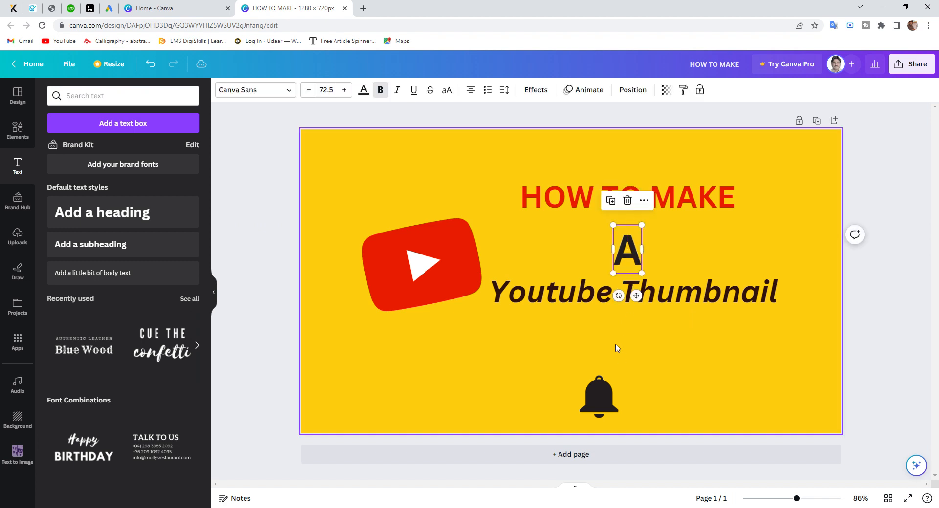
Move the bell to the page's lower right and add a red slanted banner with a cut corner at the lower left
drag(598, 394, 747, 394)
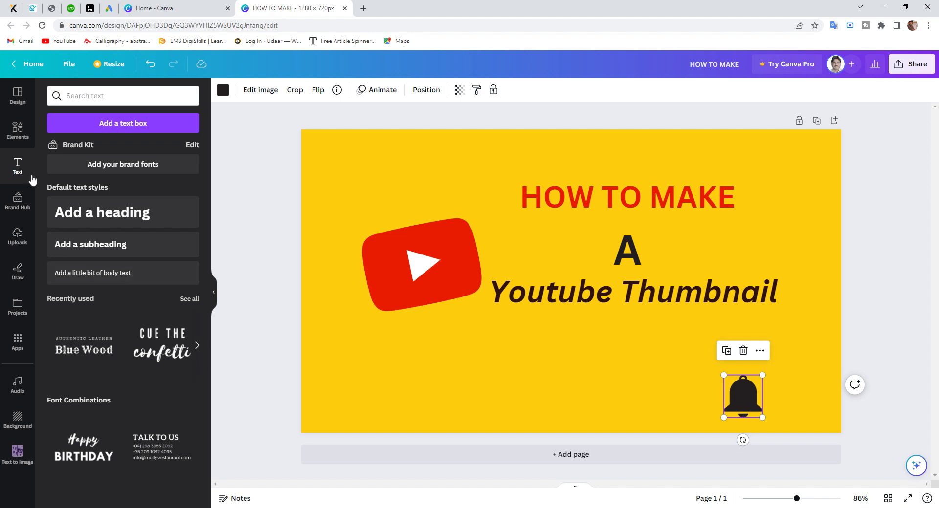
click(18, 139)
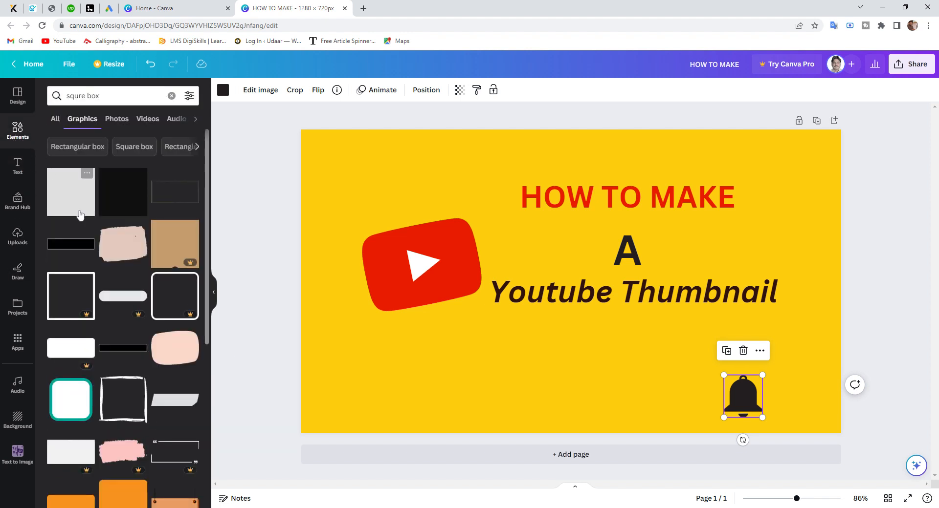
scroll(128, 313, down, 4)
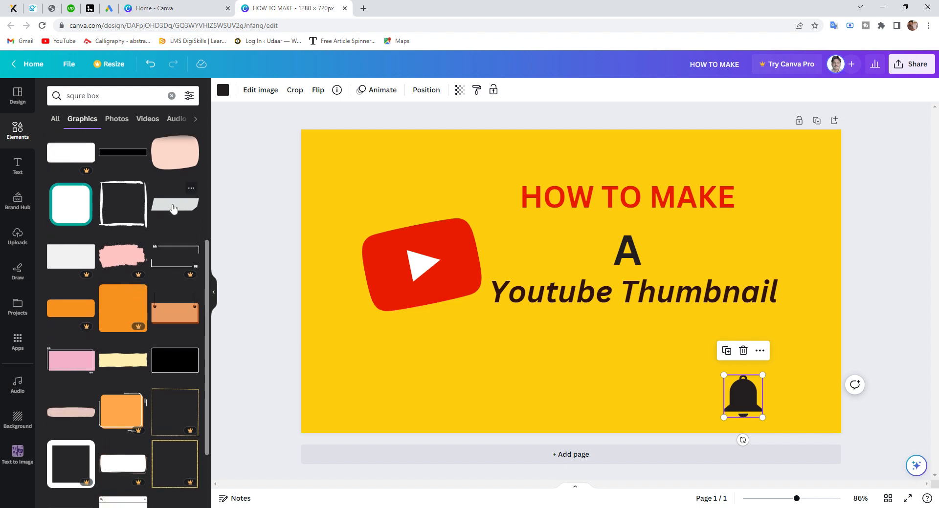
click(173, 208)
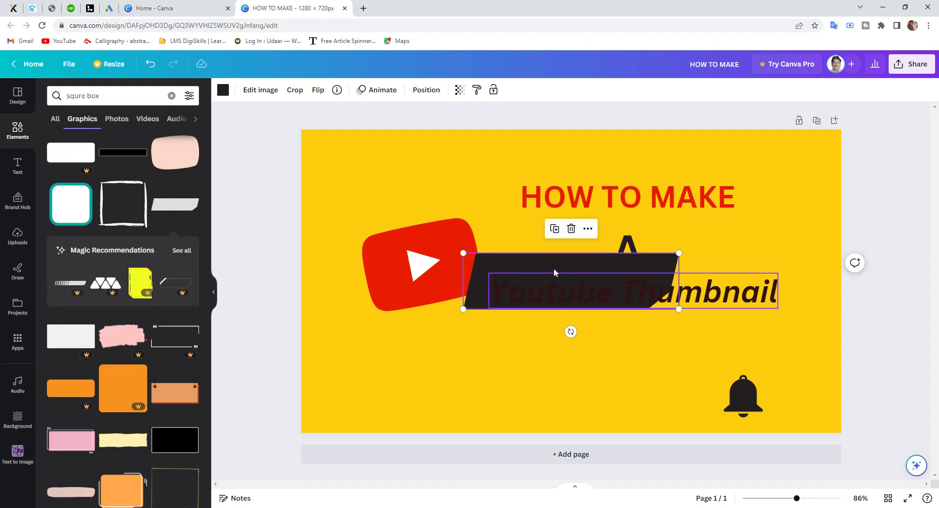
drag(542, 274, 399, 381)
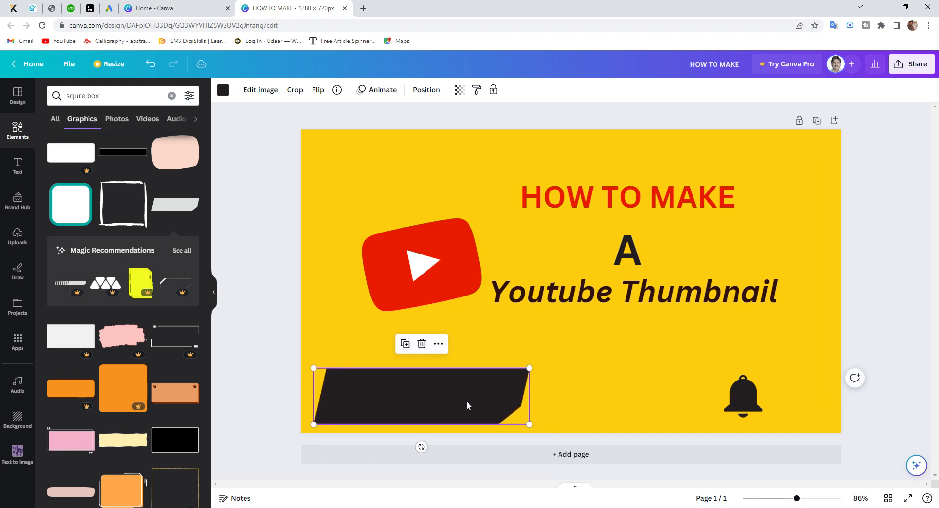
click(223, 90)
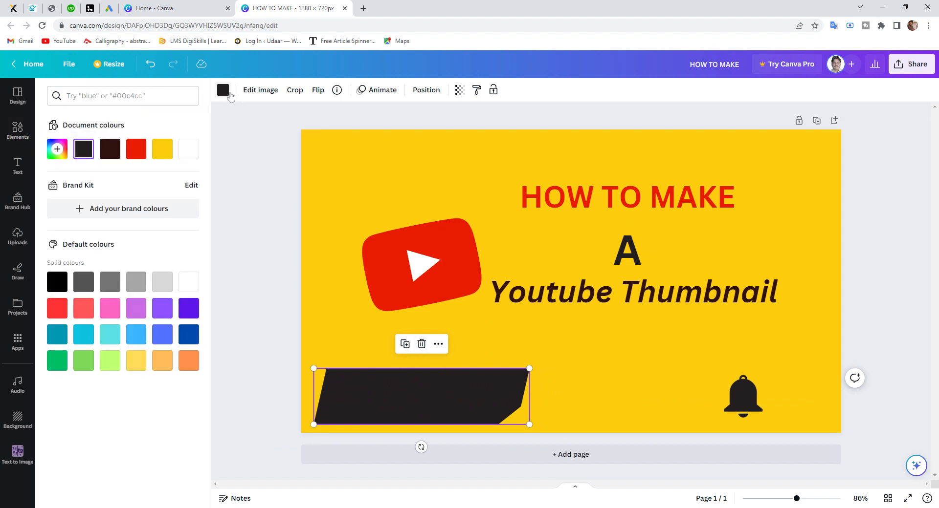
click(136, 150)
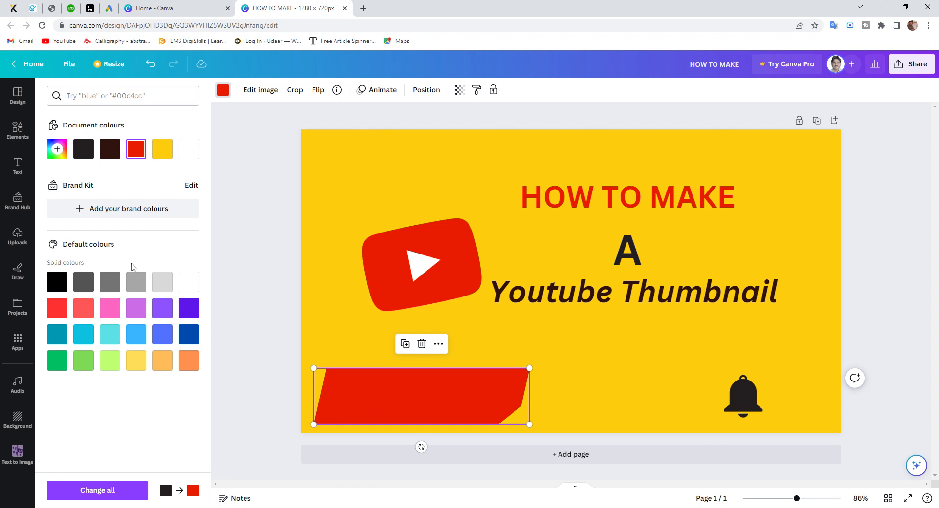
Add a subheading reading "With" followed by the channel name and place it on the red banner
click(17, 166)
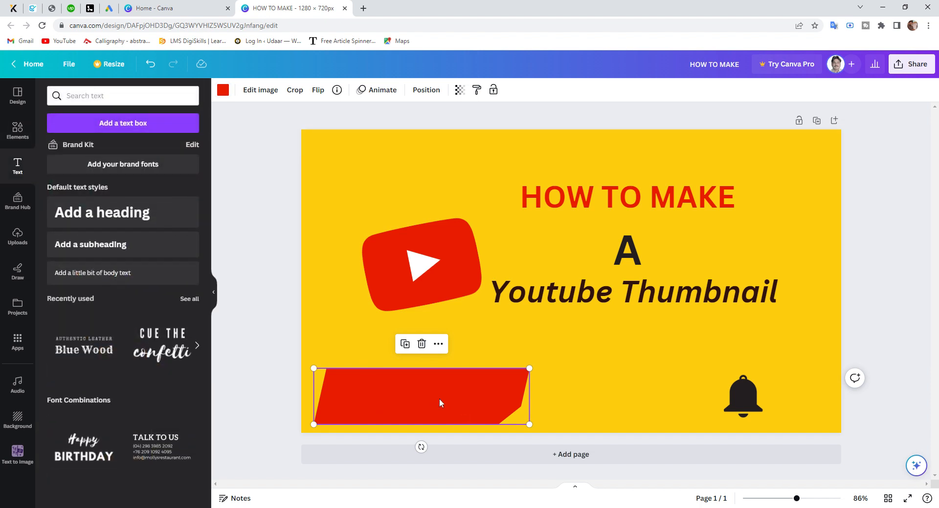
click(126, 246)
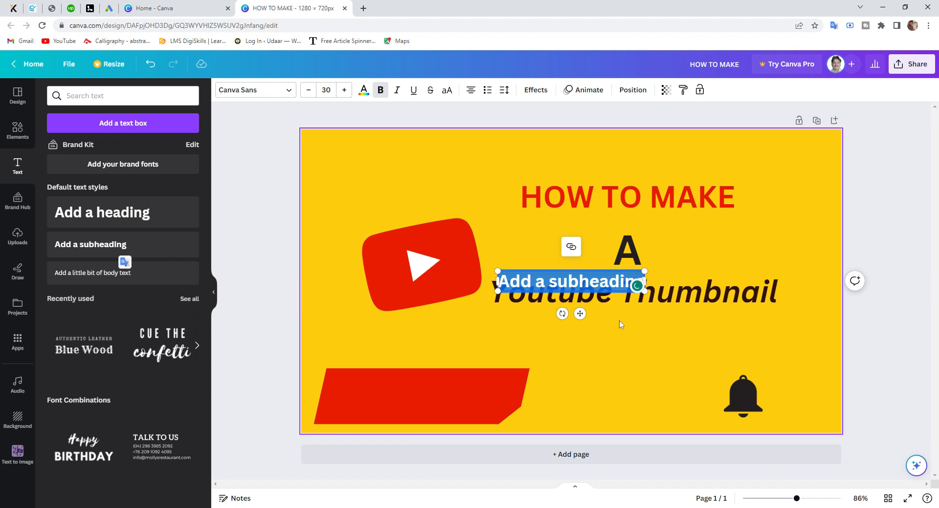
text(Wi)
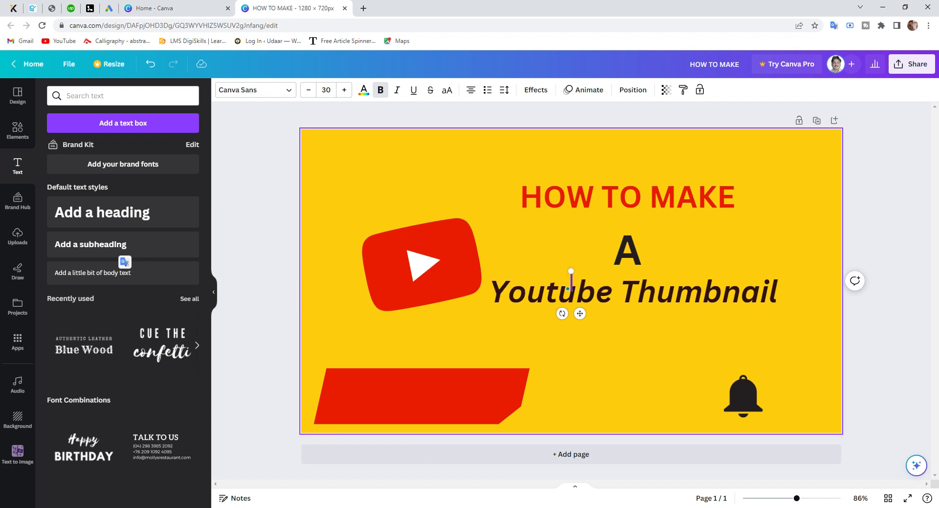
text(th J)
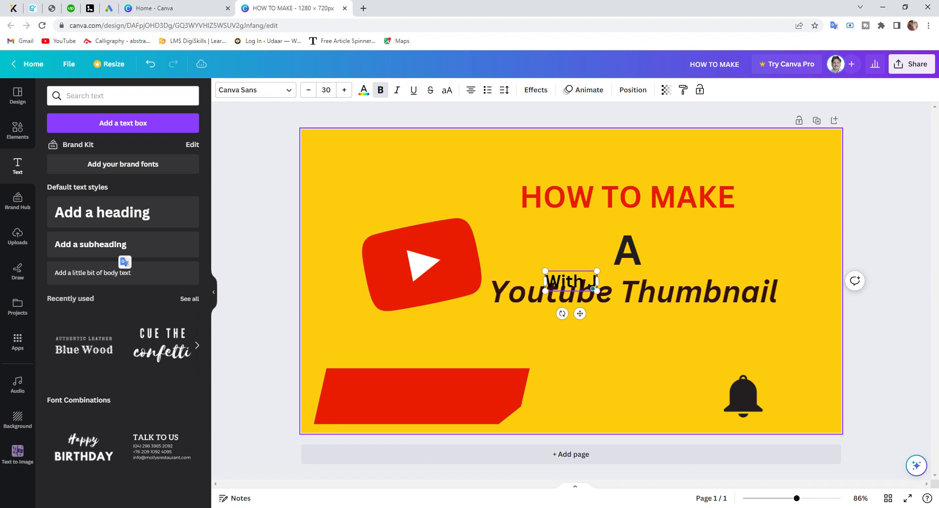
text(eewat)
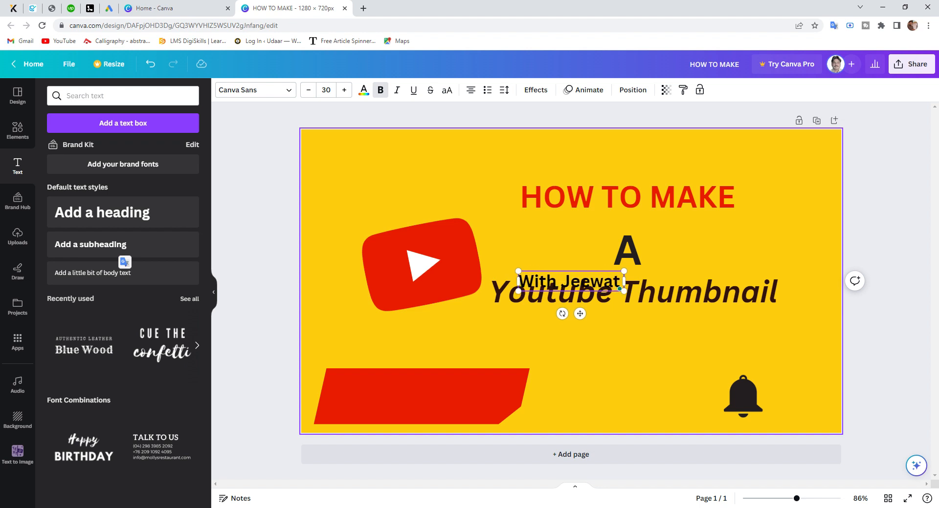
text( Gfx)
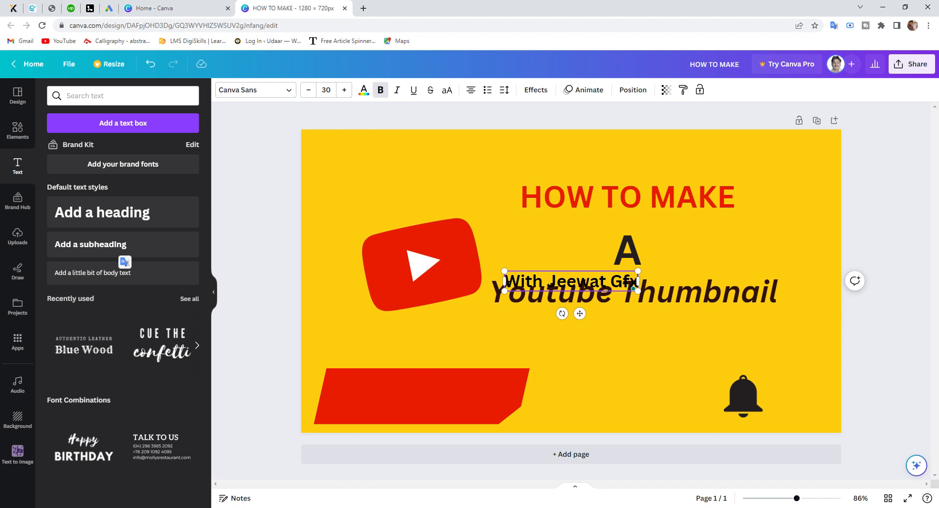
drag(579, 314, 428, 425)
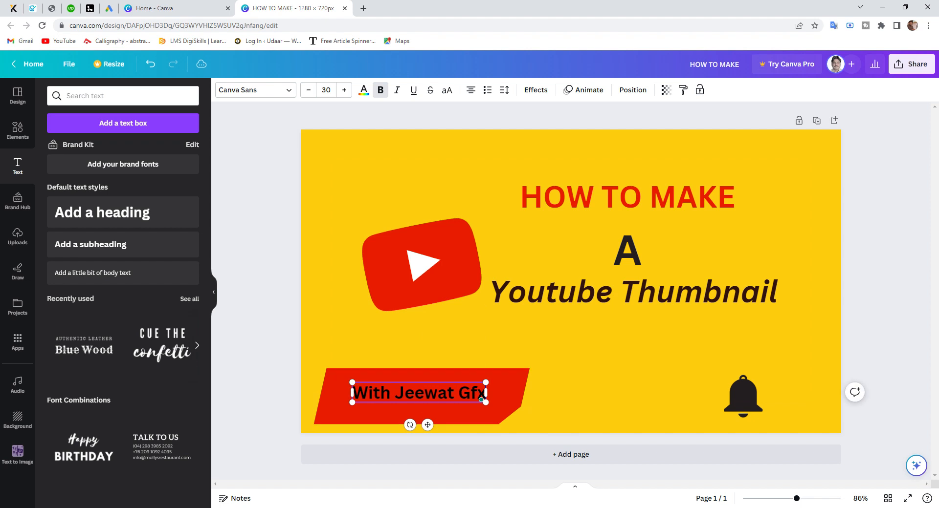
Shrink the red banner and trim its left end so it fits closely around the subheading
click(404, 350)
drag(423, 420, 489, 412)
drag(547, 361, 510, 386)
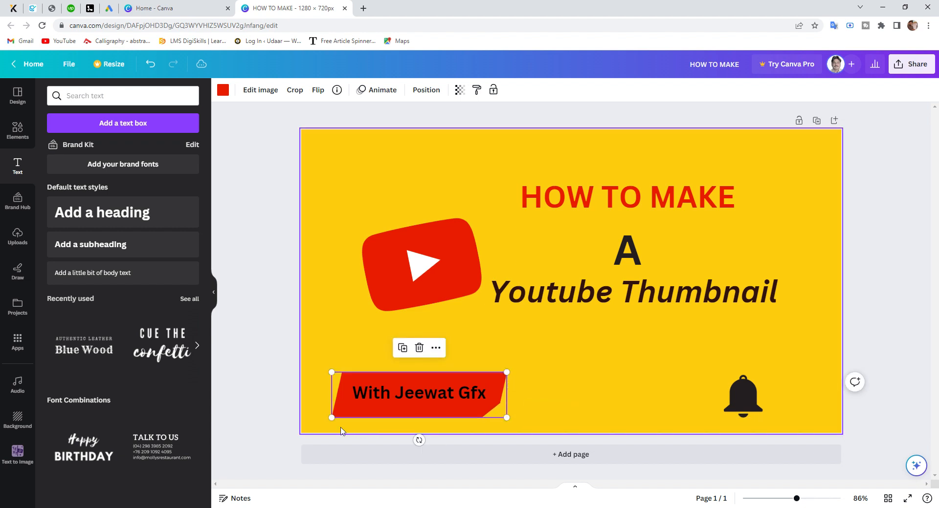
drag(337, 418, 344, 408)
click(608, 381)
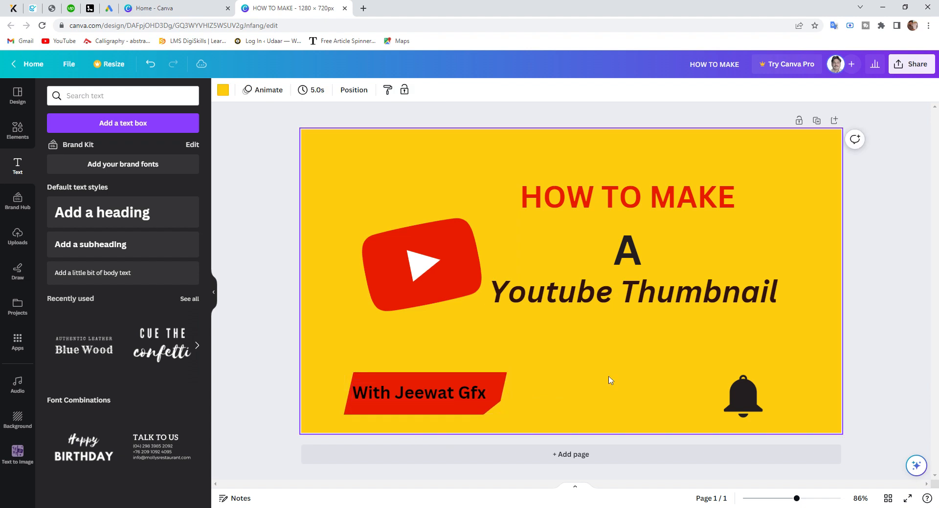
Remove bold from the banner text, leave it without underline and set its font size to 31
click(470, 397)
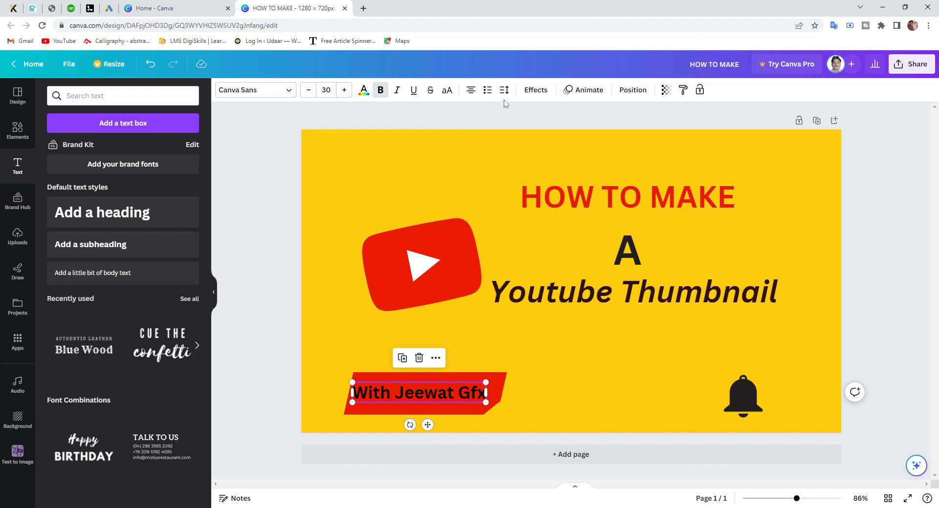
click(416, 96)
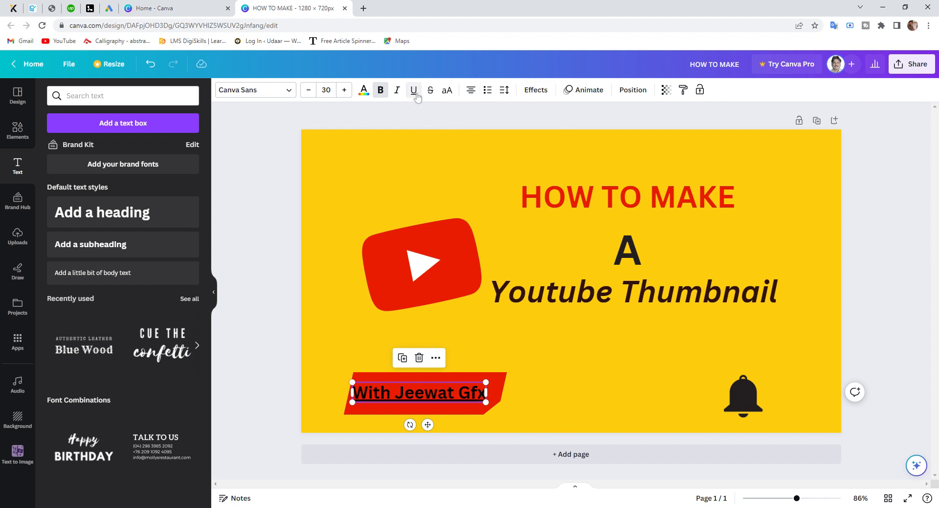
click(385, 95)
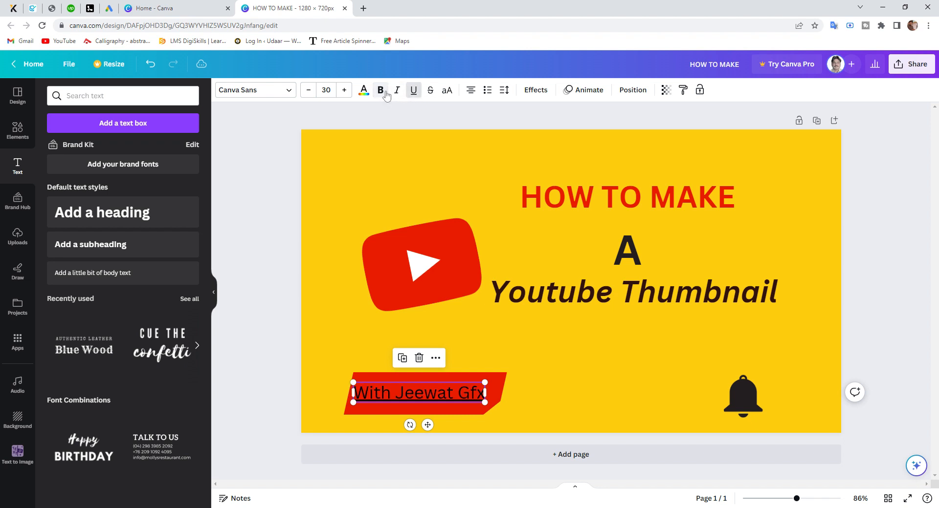
click(413, 91)
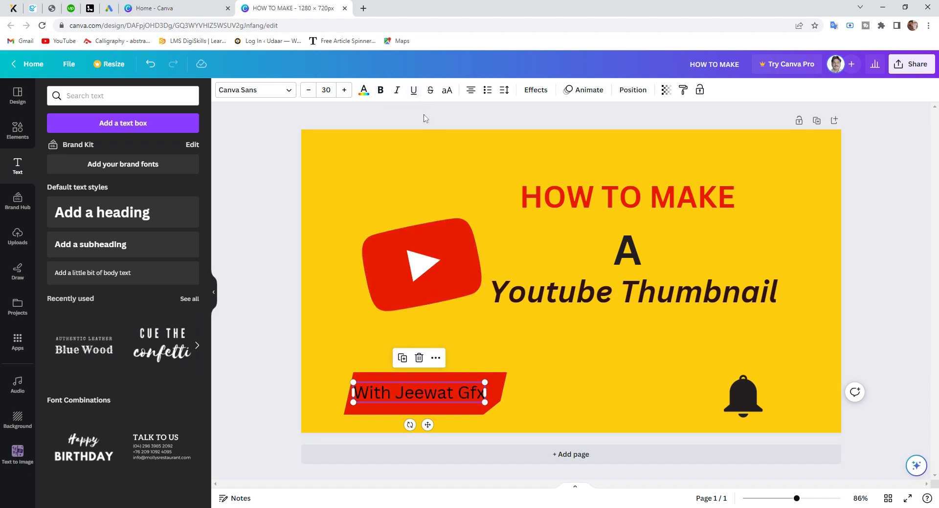
click(345, 91)
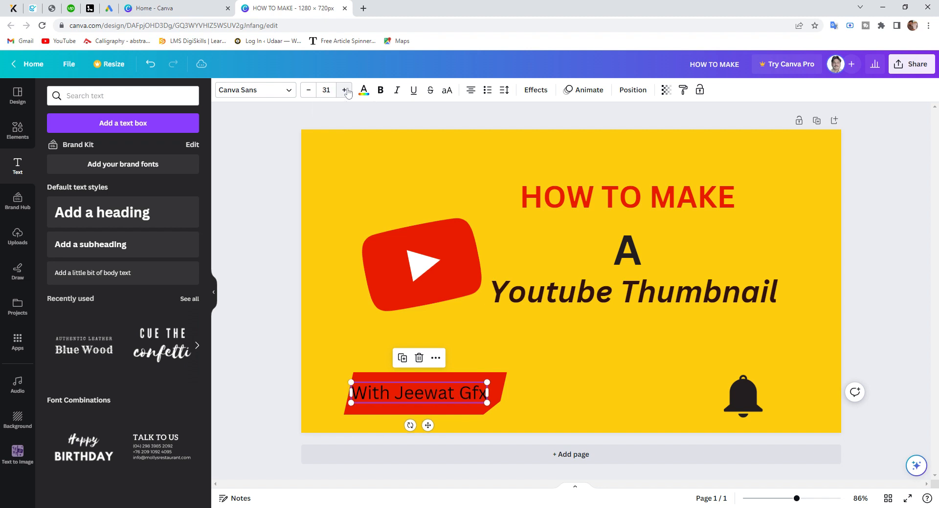
click(477, 347)
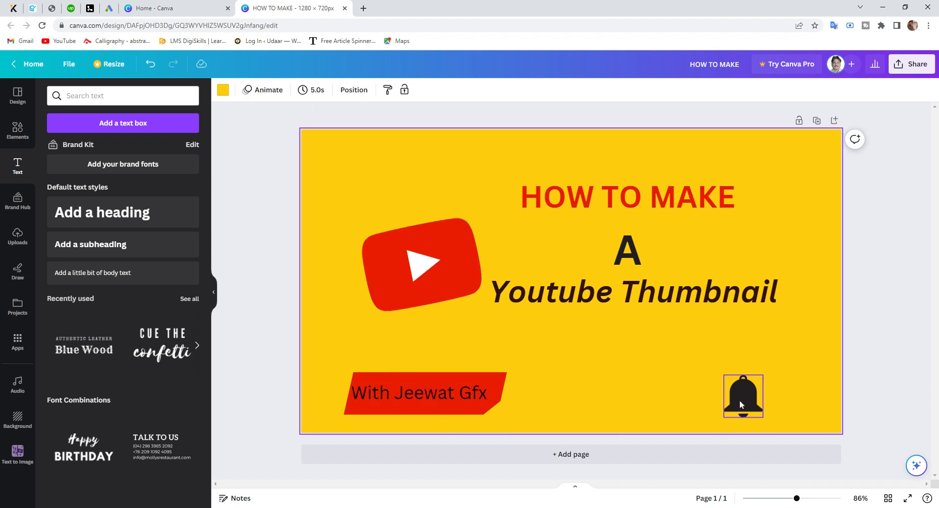
Move the bell up beside the end of the "HOW TO MAKE" heading
drag(739, 405, 778, 202)
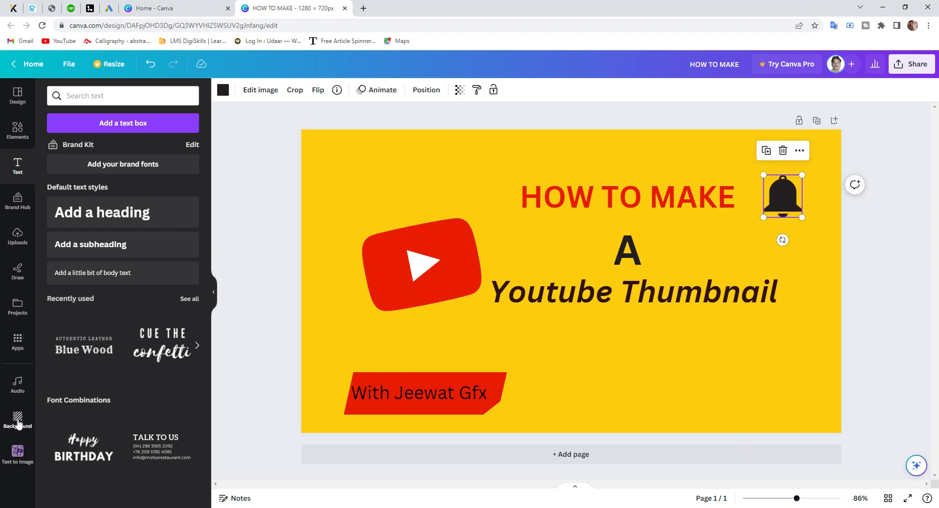
Try the white plaster texture, the solid yellow and a solid grey as the page background
click(17, 420)
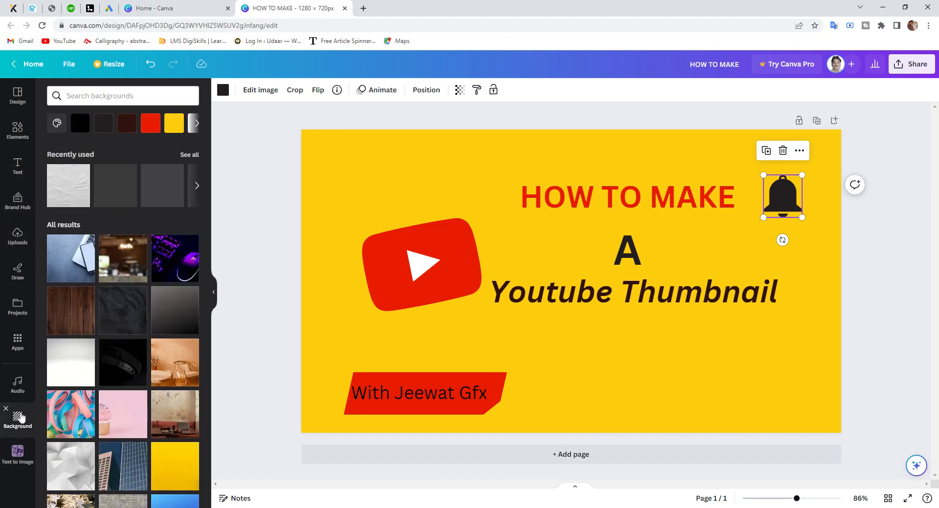
click(75, 195)
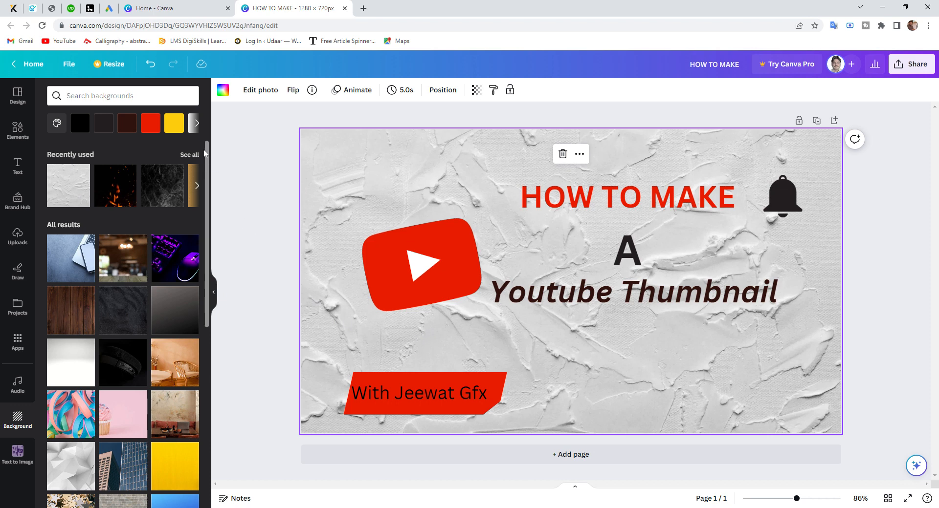
click(174, 123)
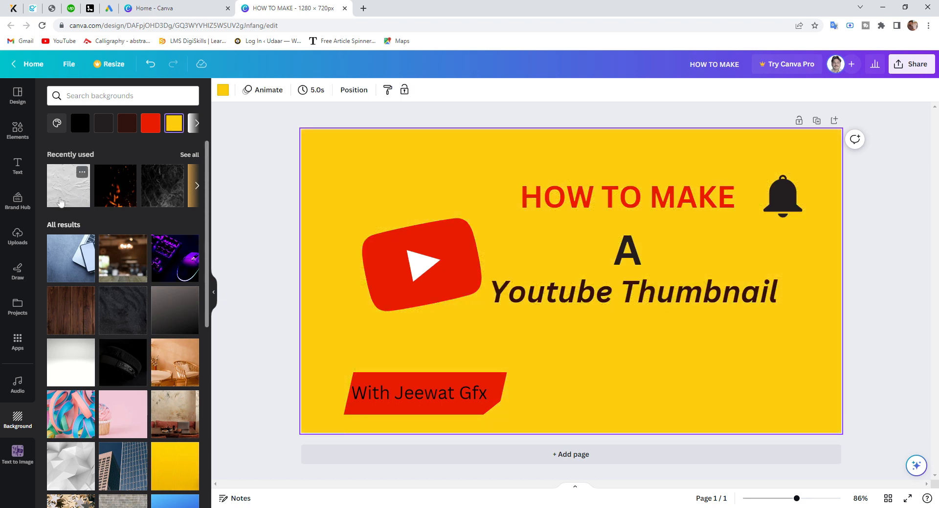
click(62, 202)
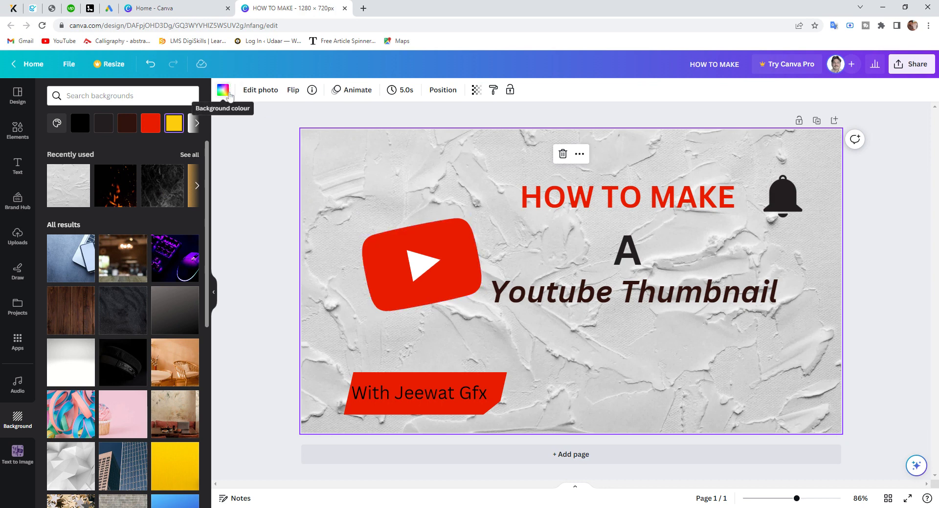
click(223, 90)
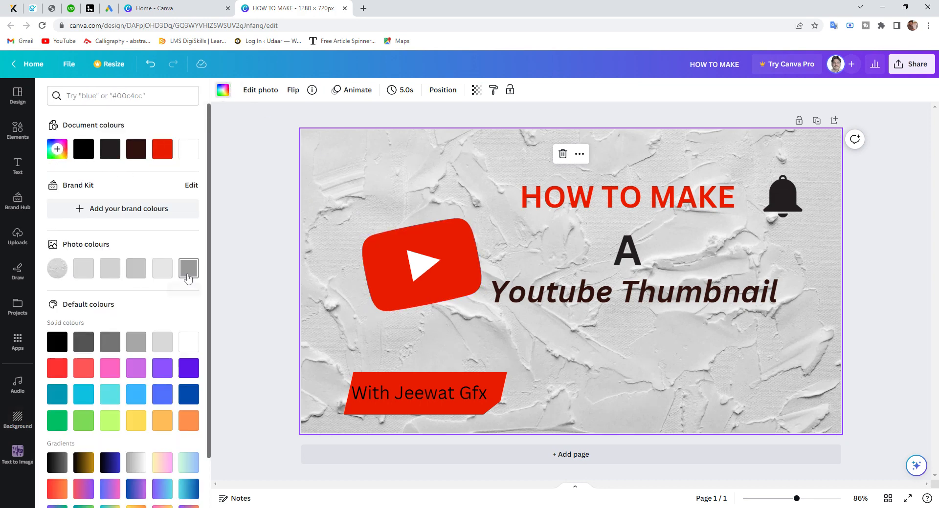
click(188, 271)
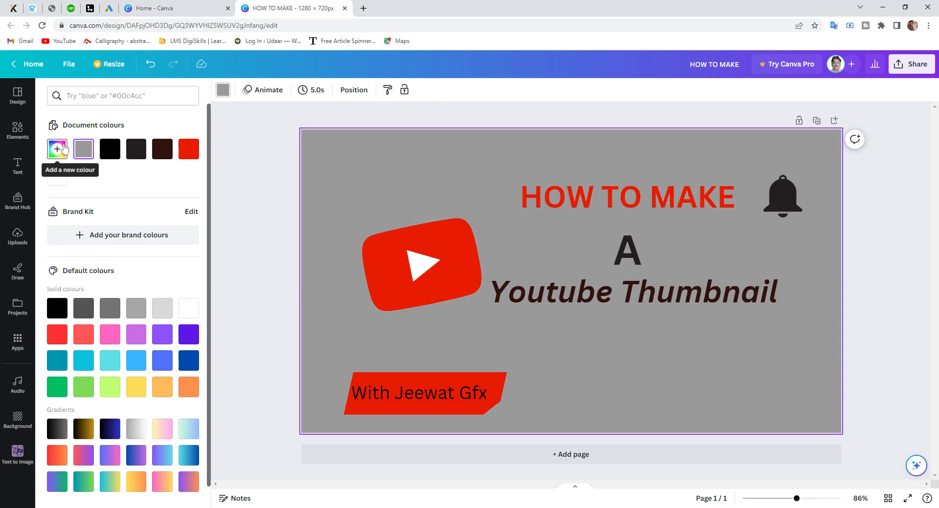
Apply the yellow corrugated wall photo with a standing woman as the page background
click(261, 286)
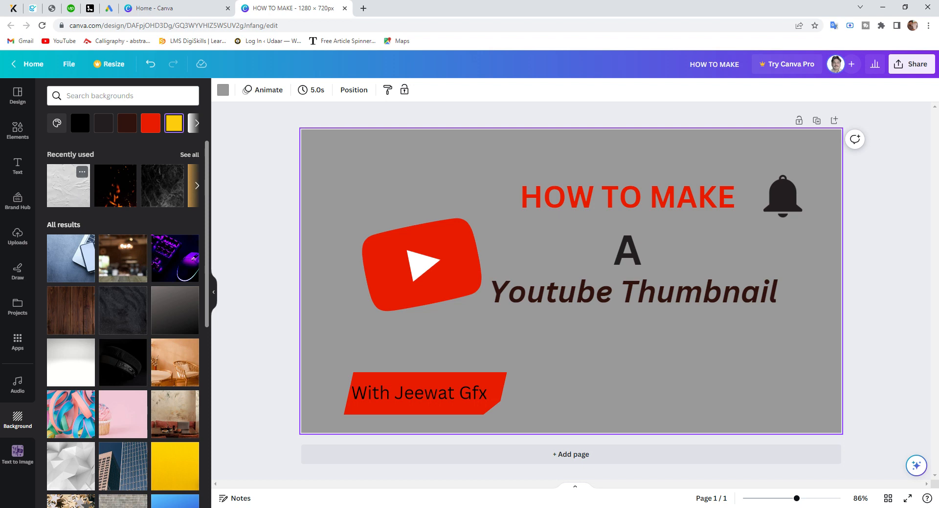
click(188, 477)
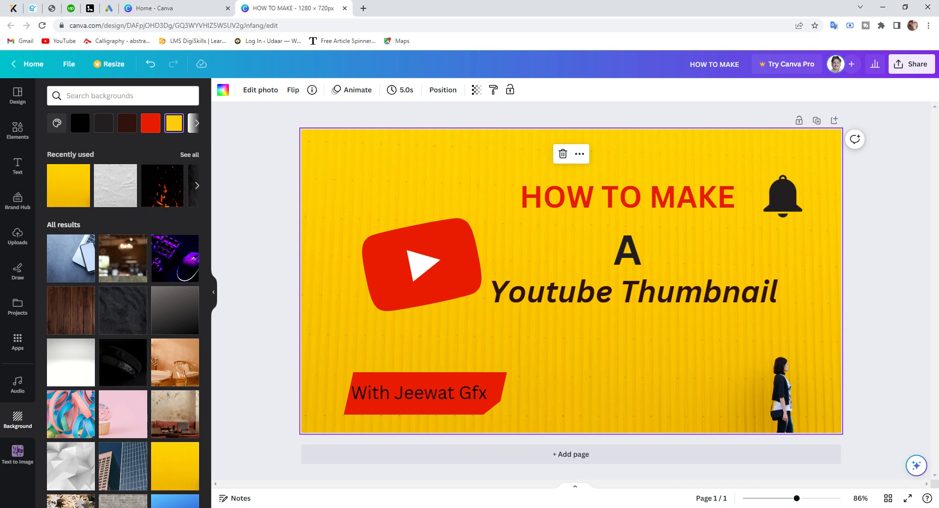
Download the finished thumbnail as a JPG file
click(919, 71)
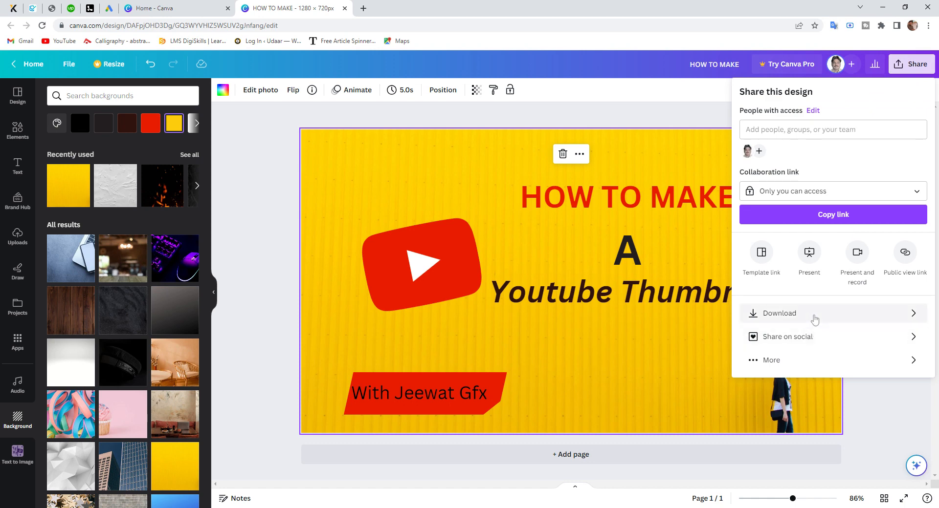
click(814, 319)
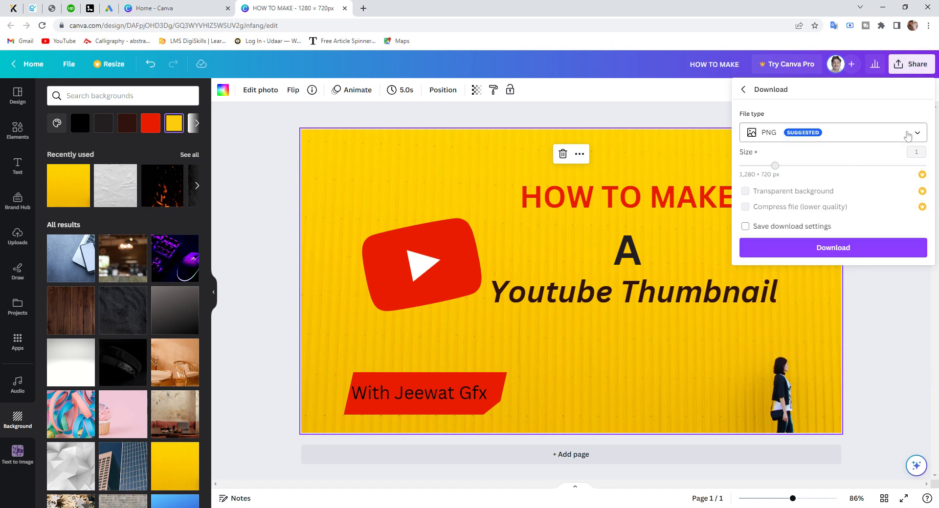
click(848, 133)
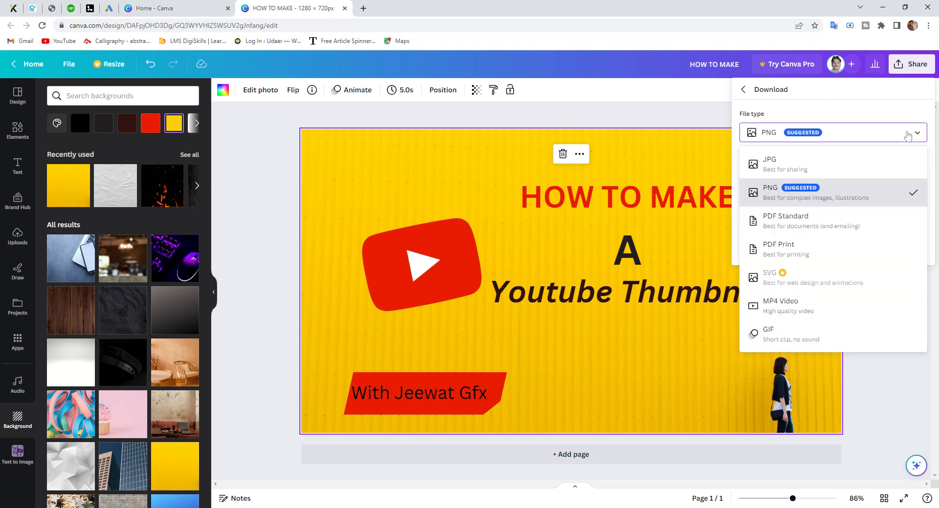
click(847, 161)
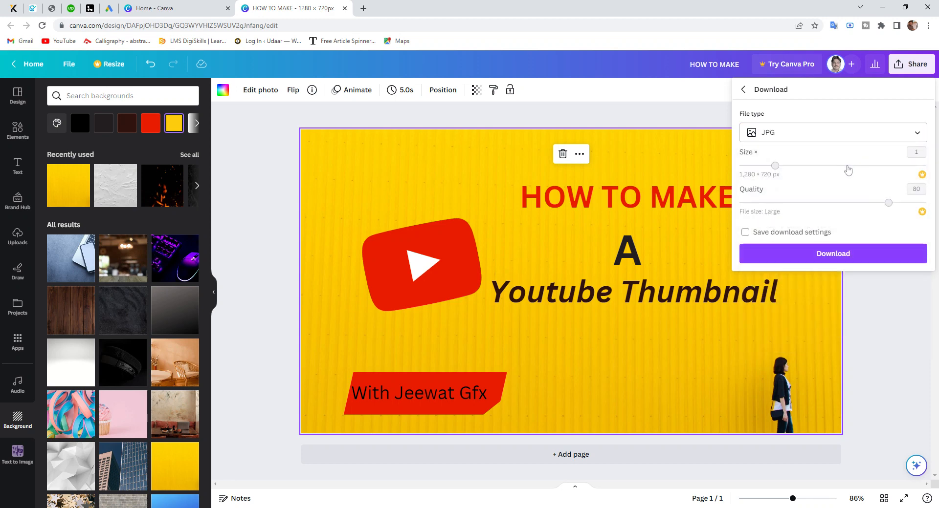
click(842, 259)
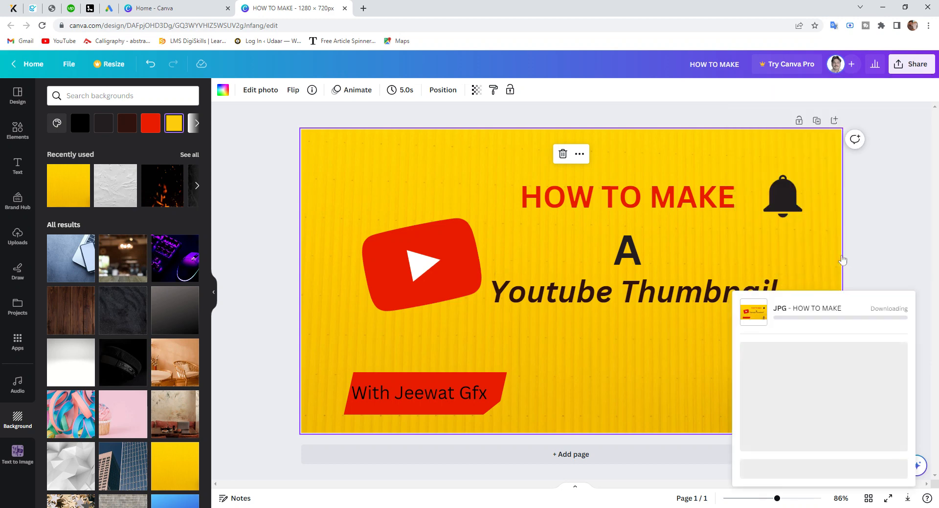